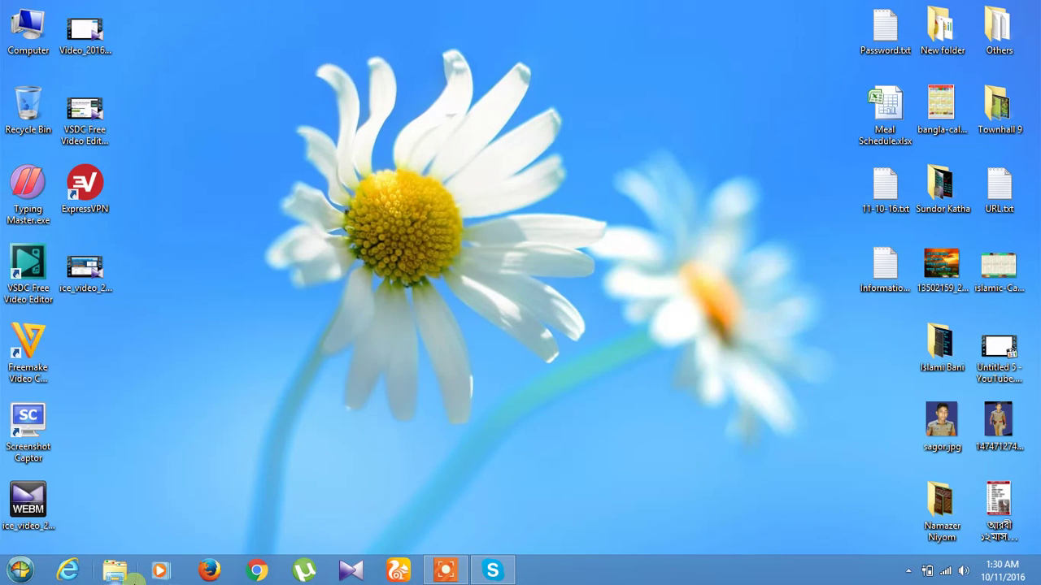
Launch Firefox, load filehippo.com in place of Google, and place the cursor in FileHippo's search box.
left_click(211, 571)
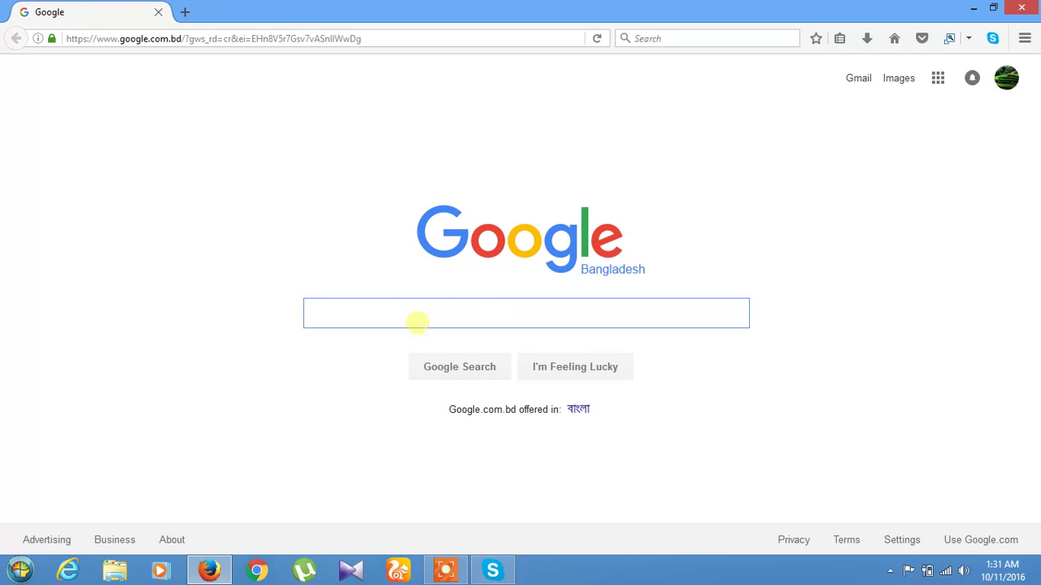
left_click(299, 37)
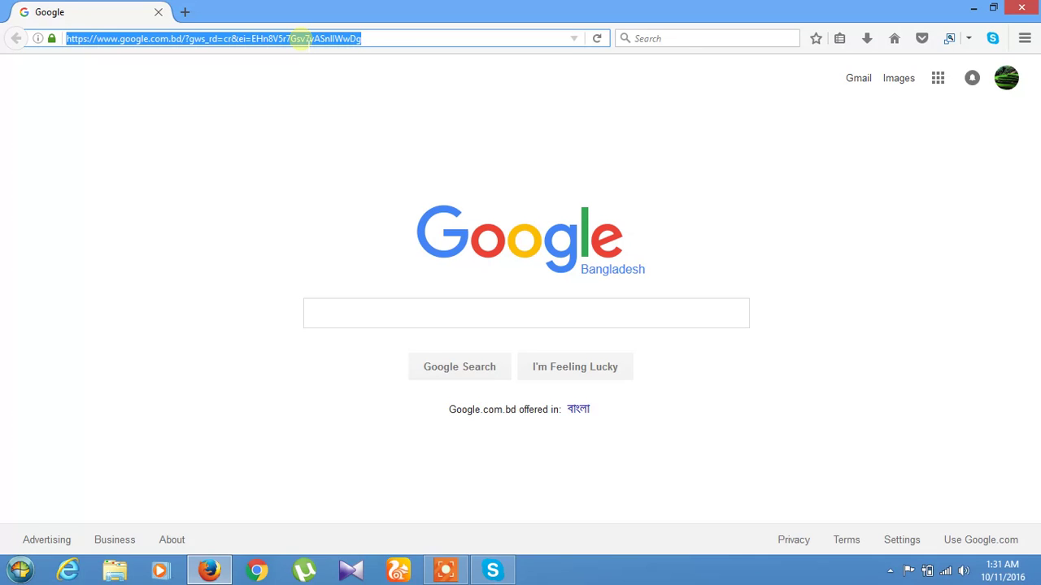
type("file")
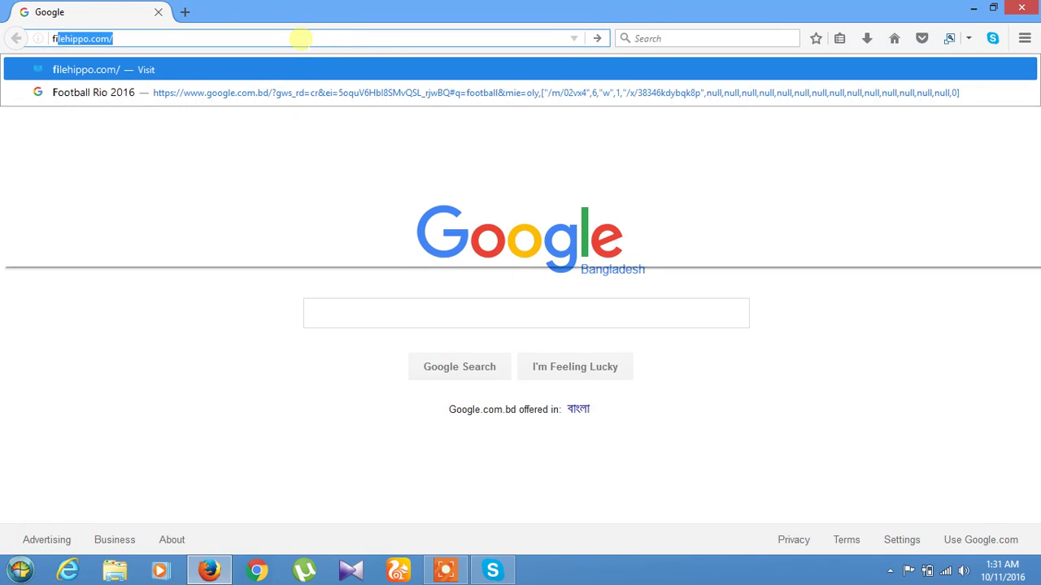
type("hi")
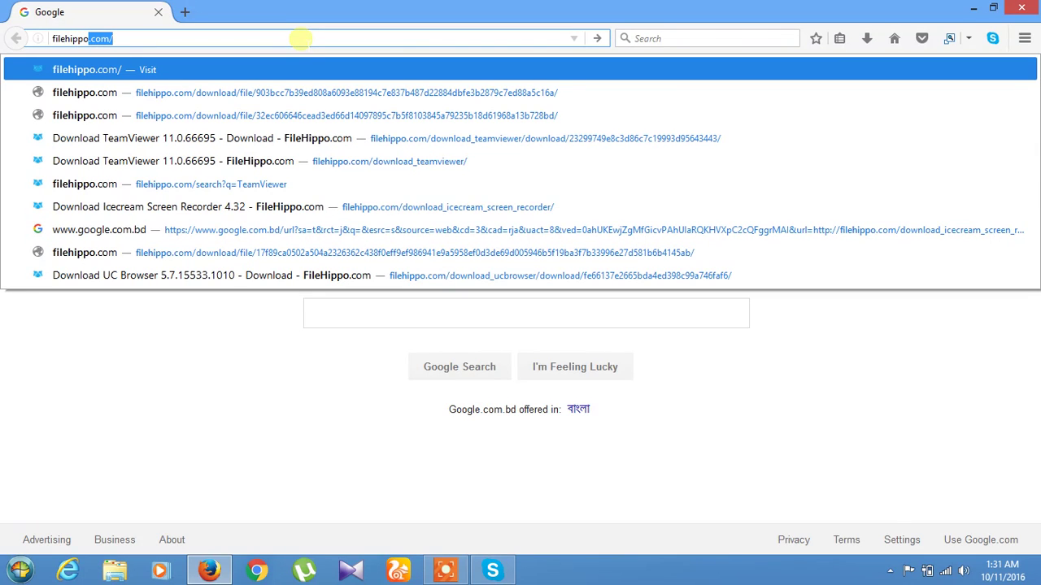
type("ppo.c")
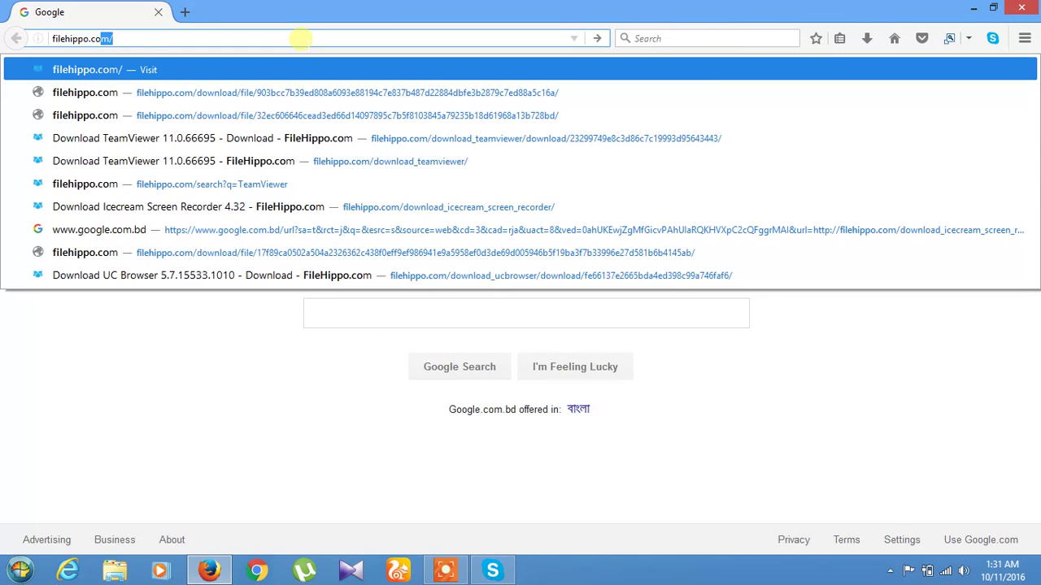
type("o")
key("Return")
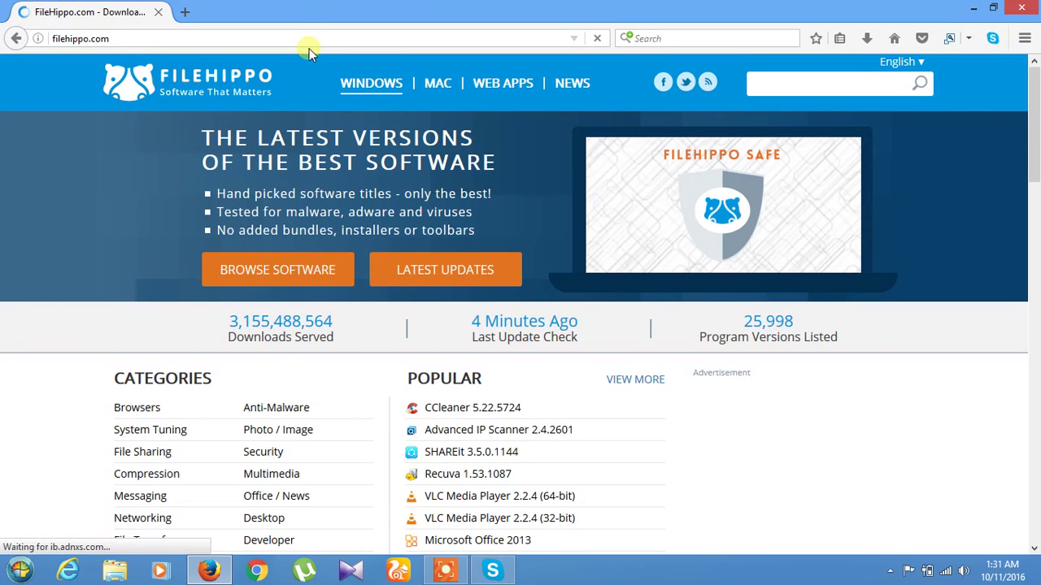
scroll(696, 317, "down", 3)
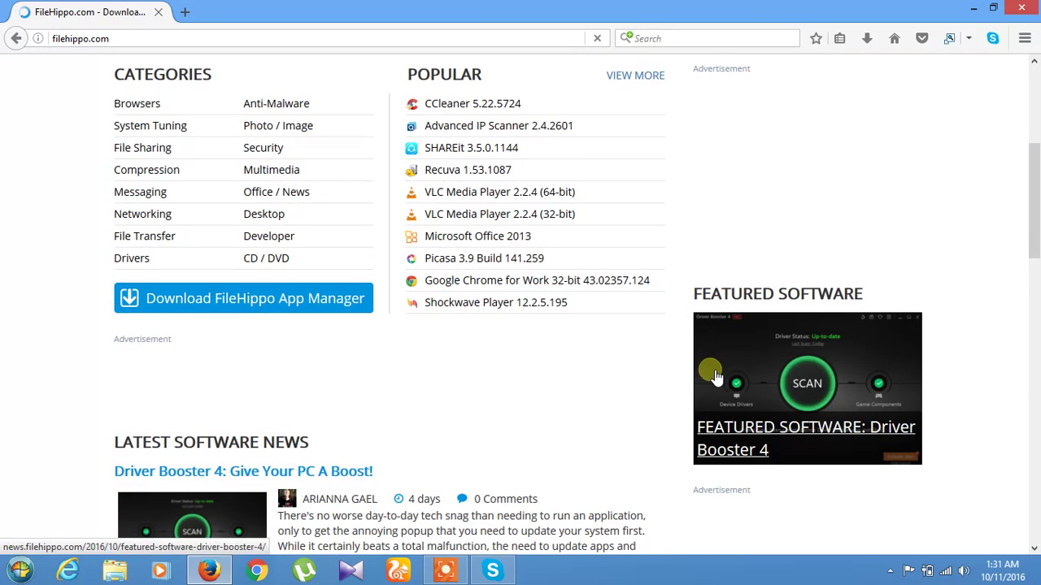
scroll(715, 376, "up", 3)
left_click(768, 86)
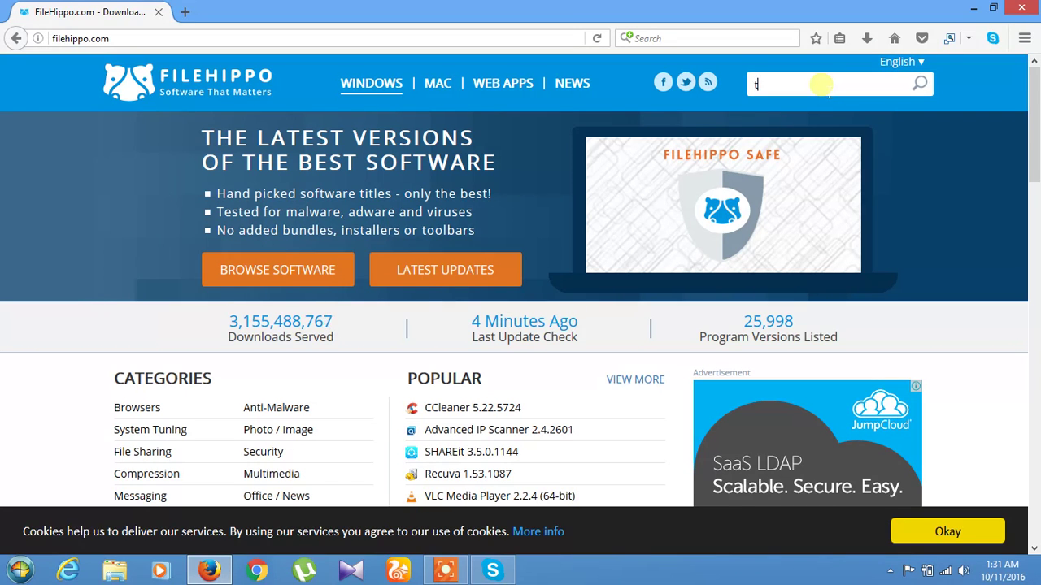
Search FileHippo for 'team', pick TeamViewer, and open its 11.0.66695 download page.
type("am")
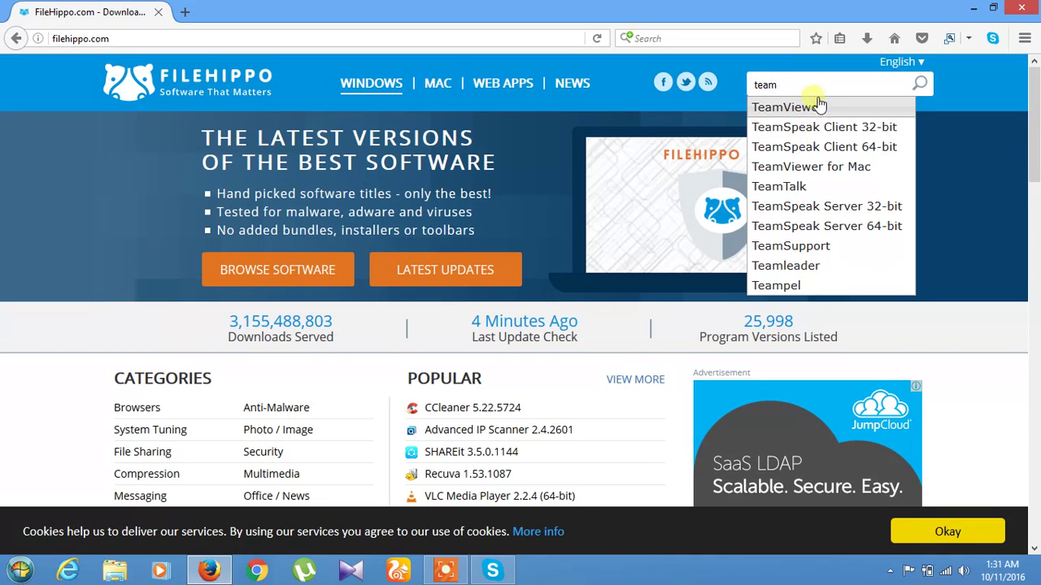
left_click(822, 109)
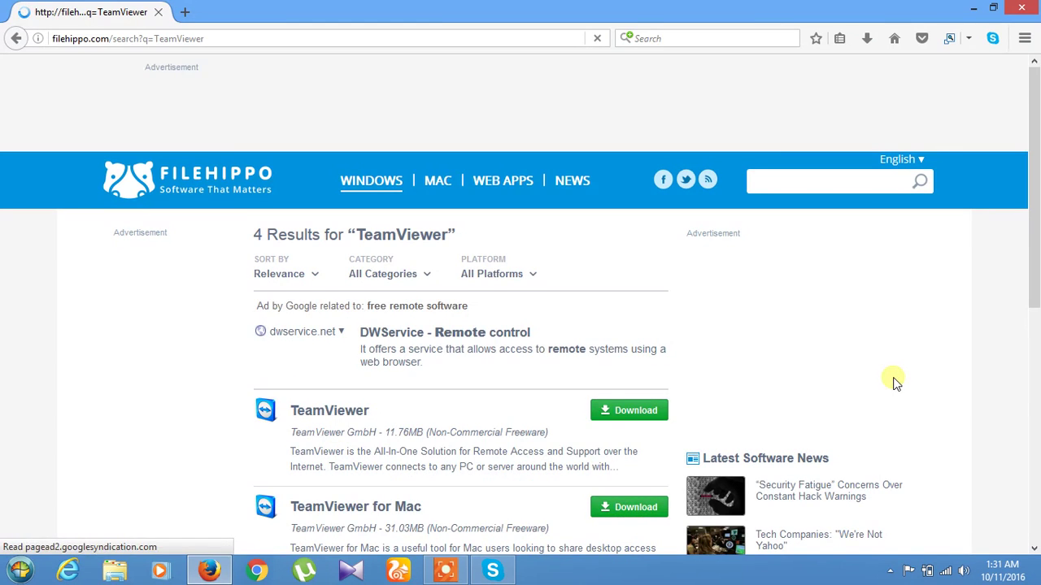
scroll(895, 384, "down", 3)
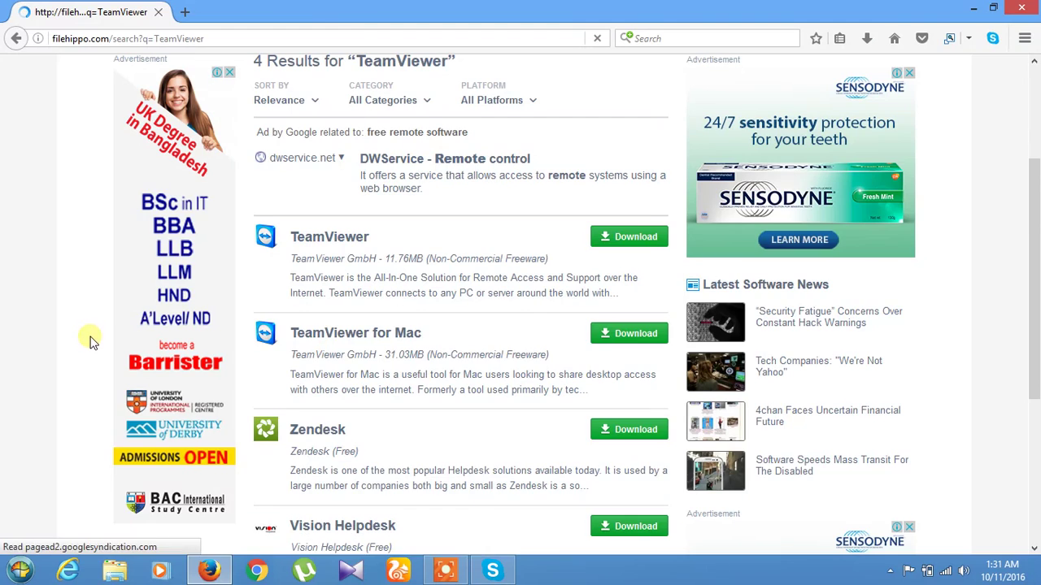
scroll(386, 415, "down", 3)
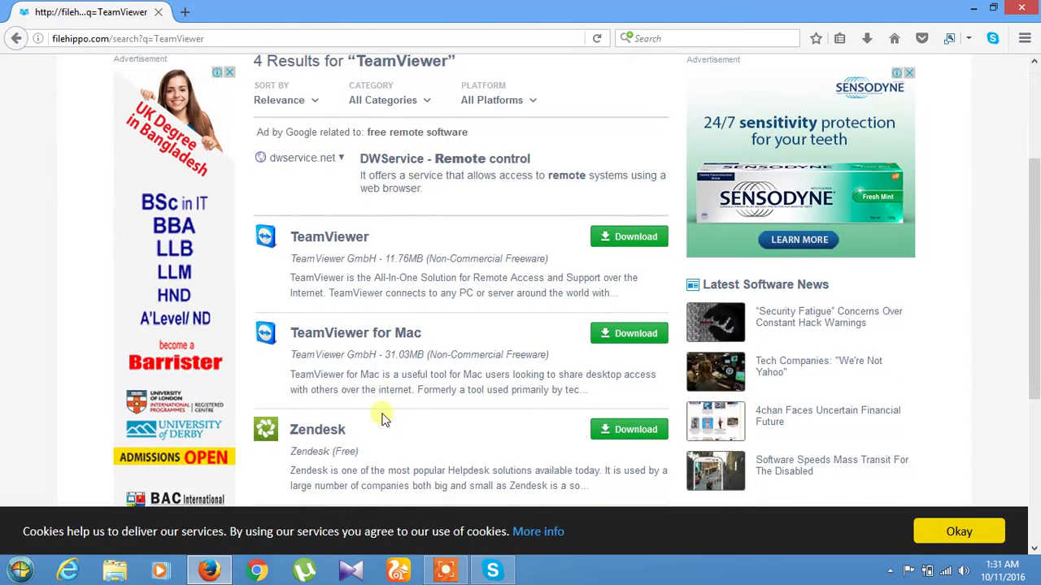
left_click(632, 238)
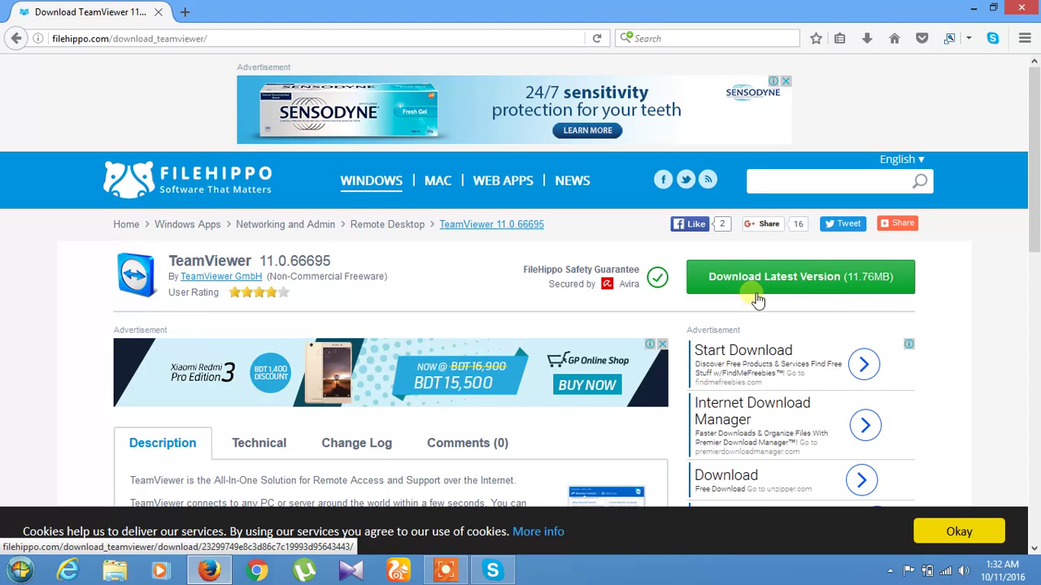
Download the latest TeamViewer as TeamViewer_Setup_2.exe, confirming the duplicate, and open its Programs folder.
left_click(795, 281)
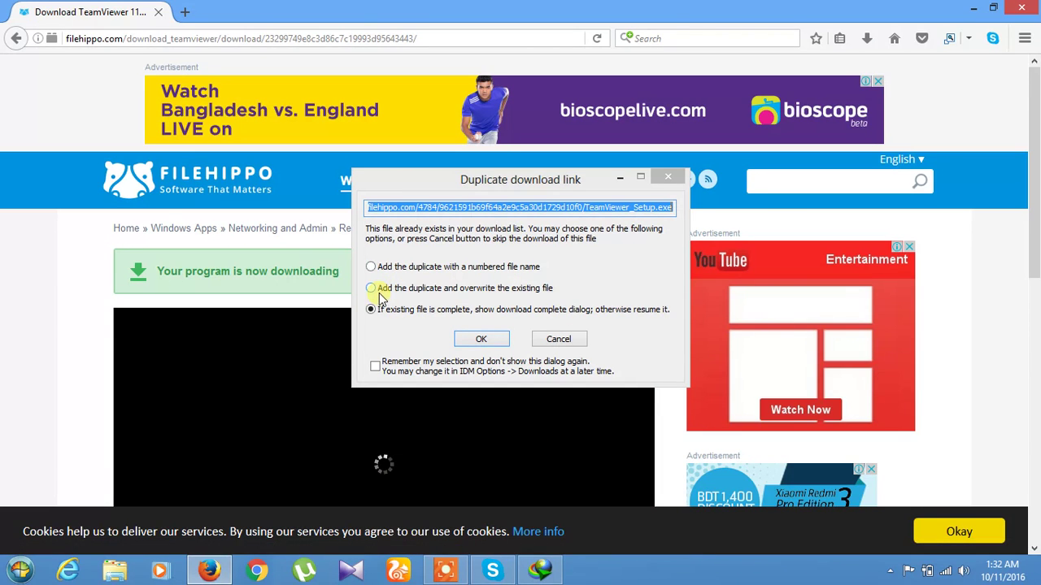
left_click(490, 339)
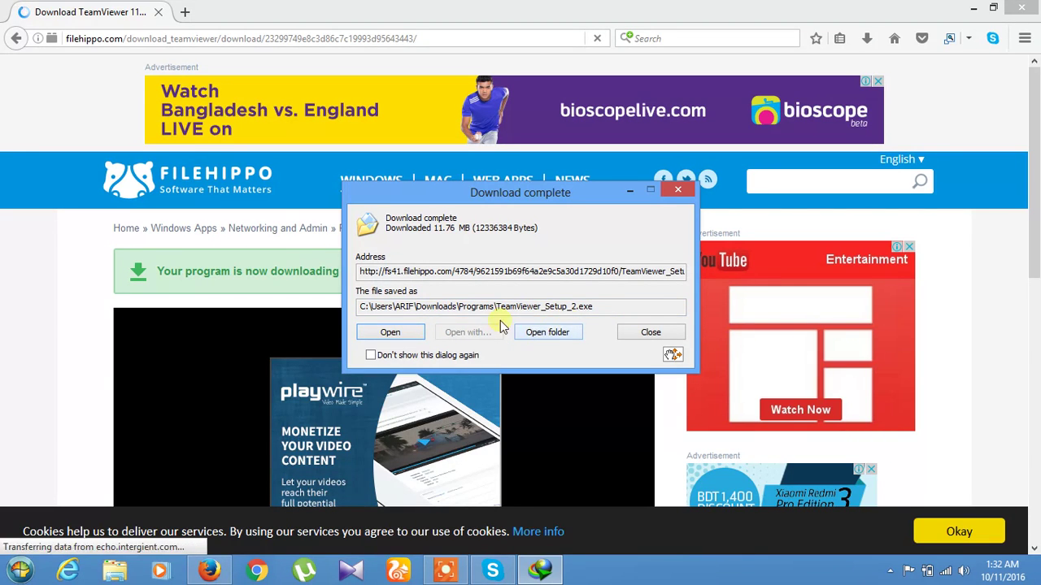
left_click(545, 334)
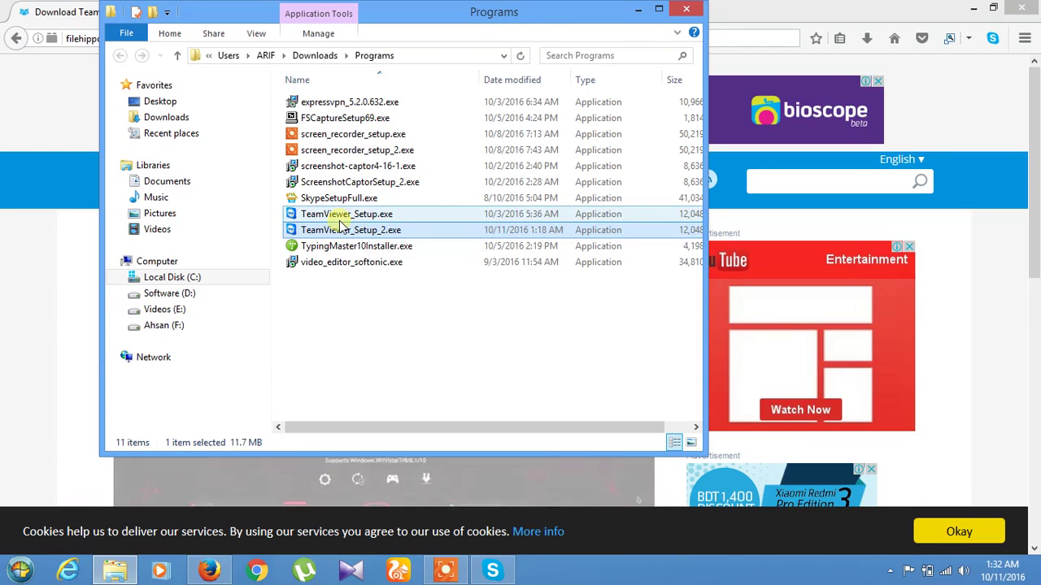
Bring the Programs folder back to the front and run TeamViewer_Setup_2.exe.
left_click(638, 9)
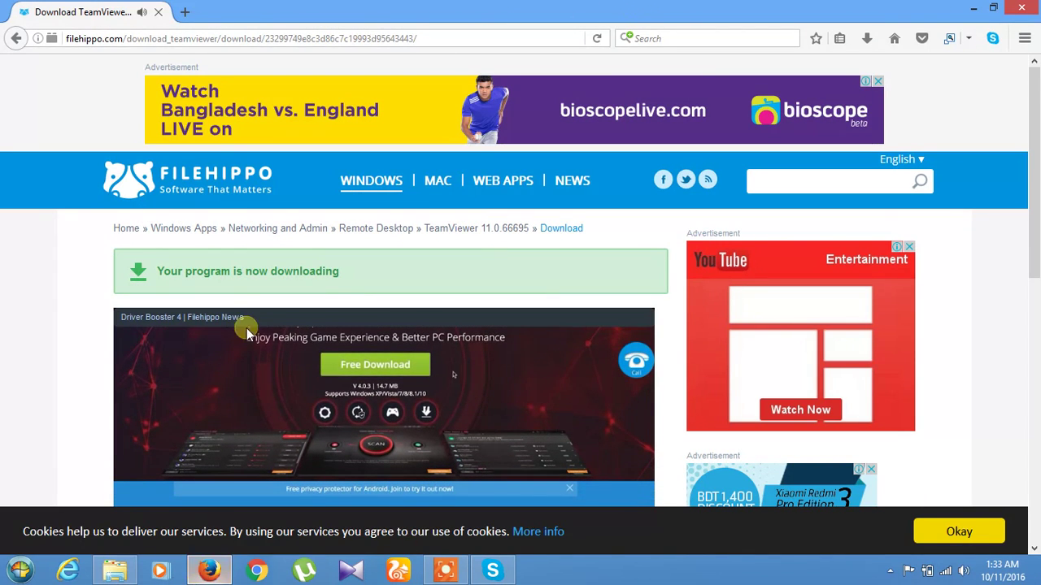
key("super+d")
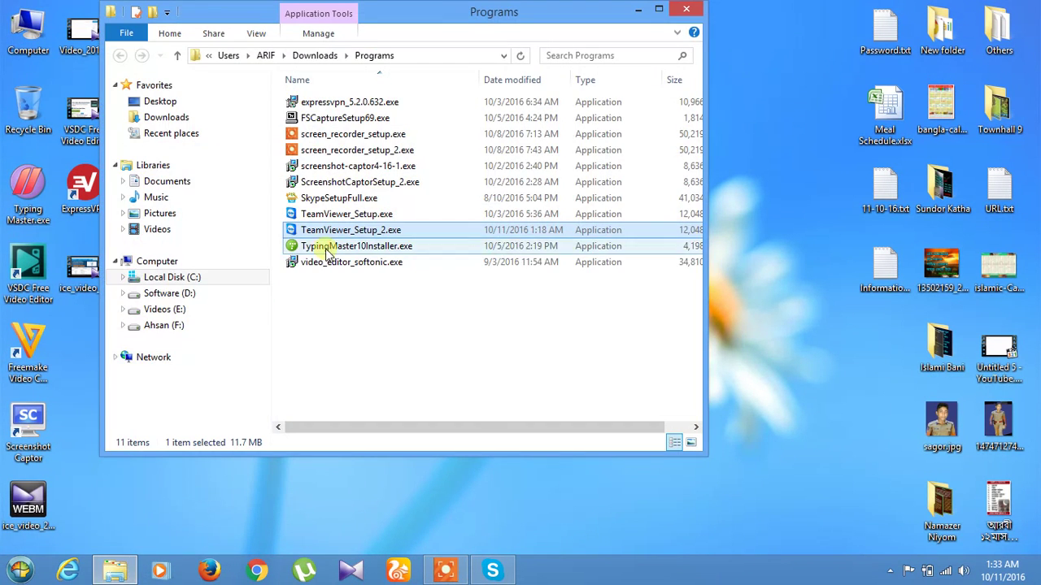
left_click(115, 571)
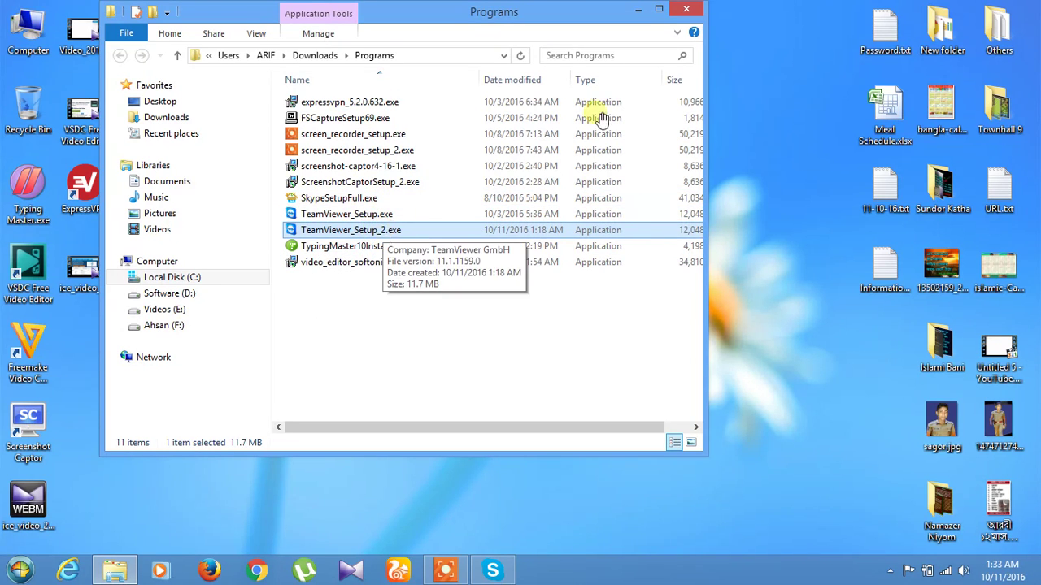
left_click(668, 9)
double_click(321, 228)
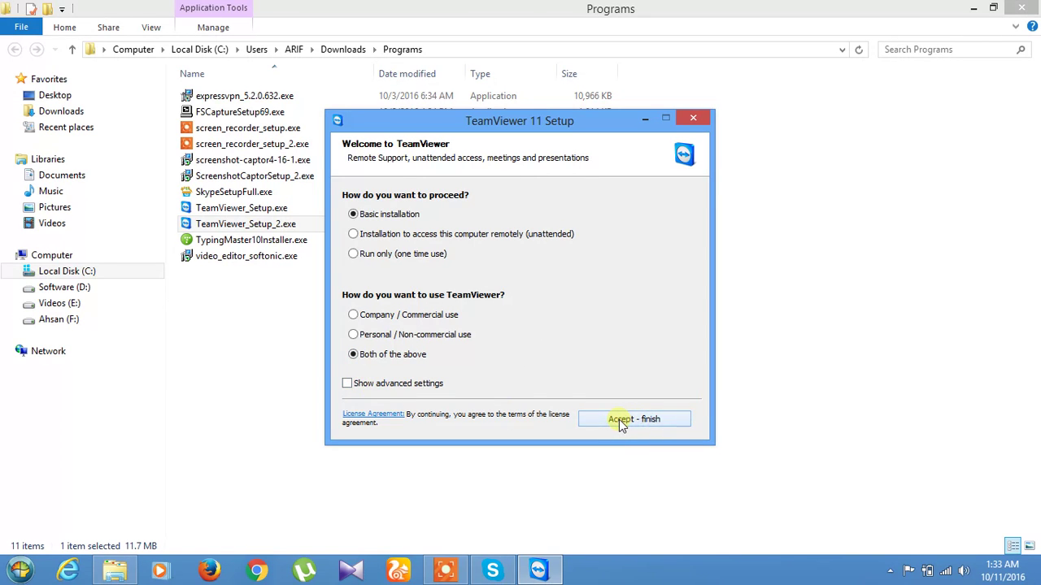
Accept the licence with Basic installation and 'Both of the above' usage, letting TeamViewer install.
left_click(622, 420)
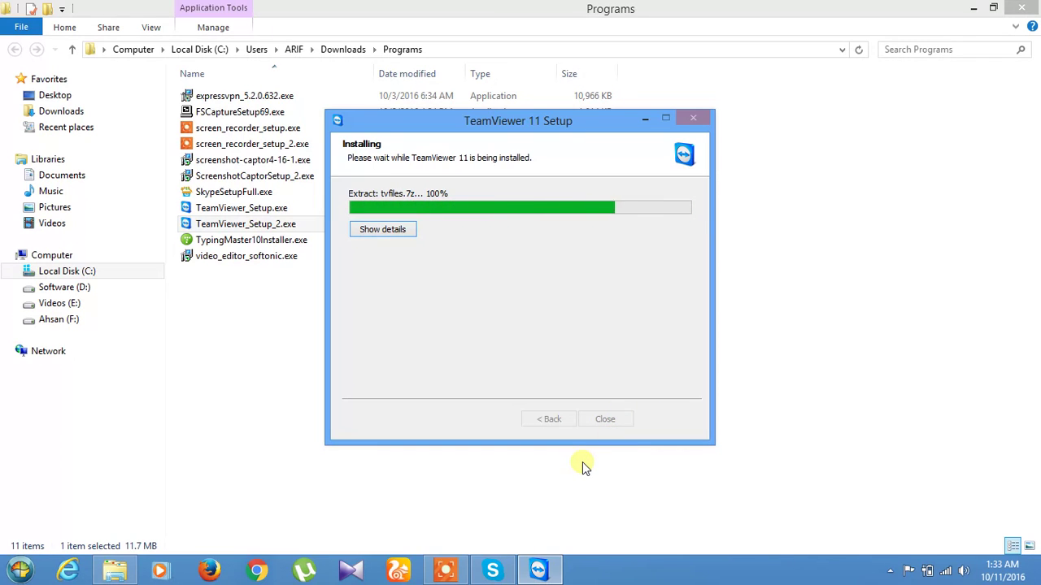
left_click(974, 8)
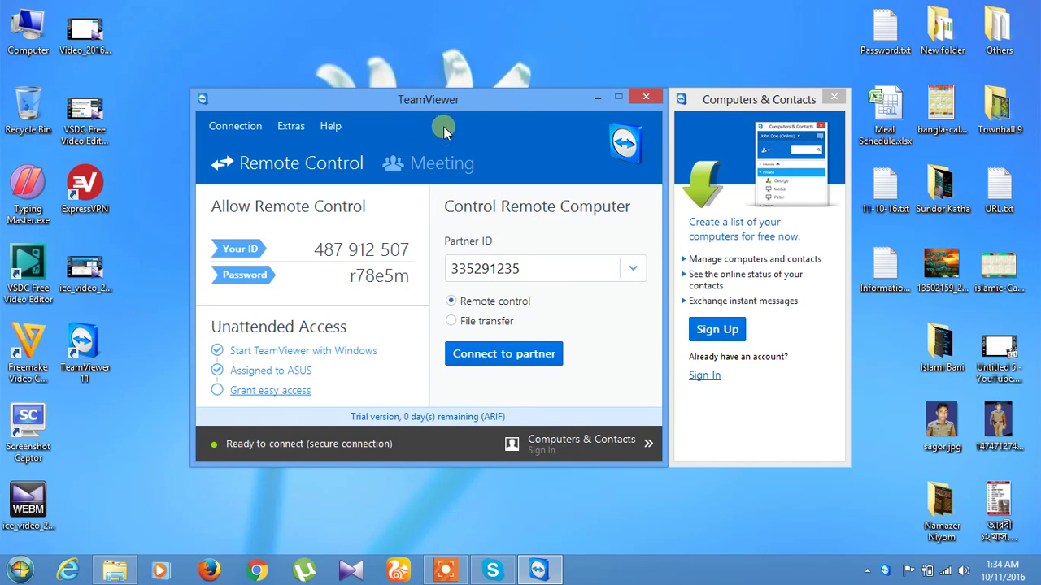
Start a free TeamViewer account sign-up with the user's name entered, then focus the e-mail field.
left_click_drag(502, 103, 481, 64)
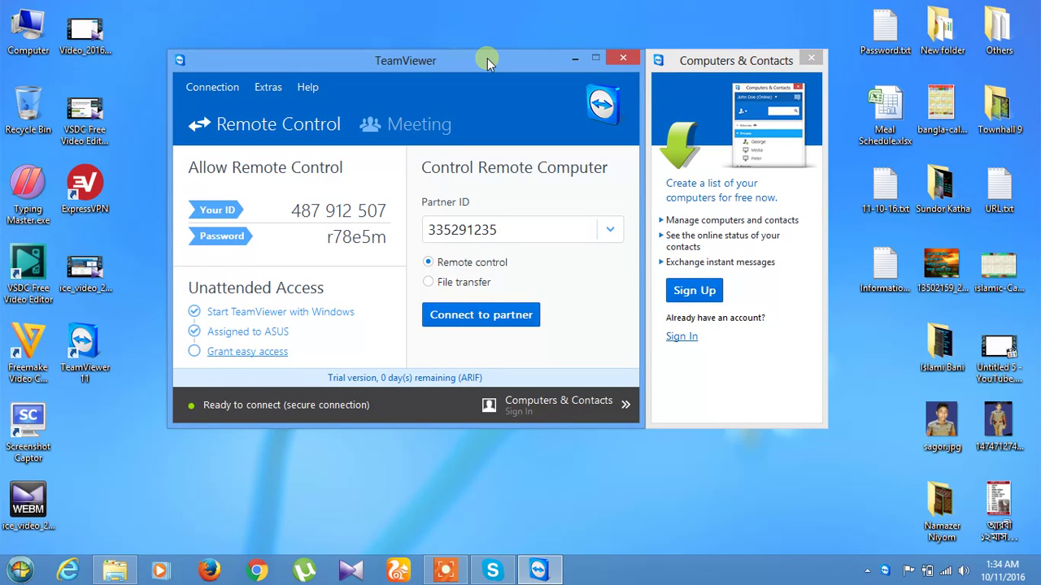
left_click(699, 293)
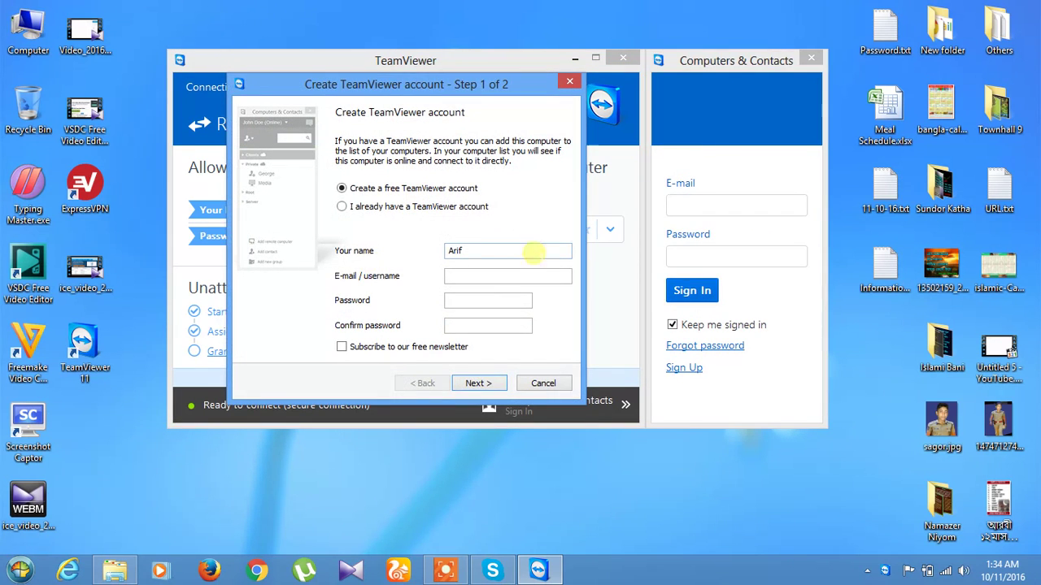
left_click(478, 252)
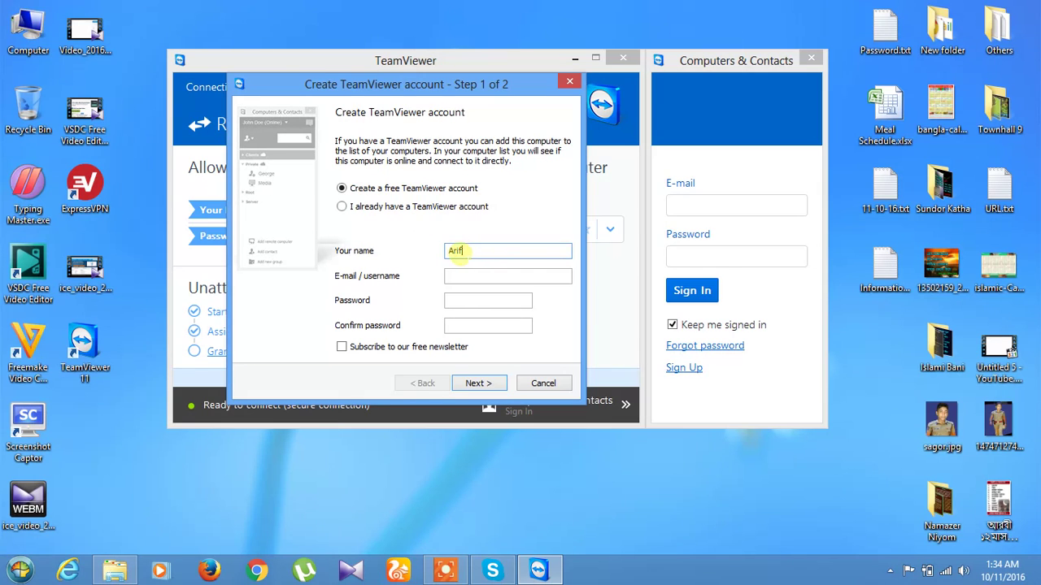
left_click(466, 276)
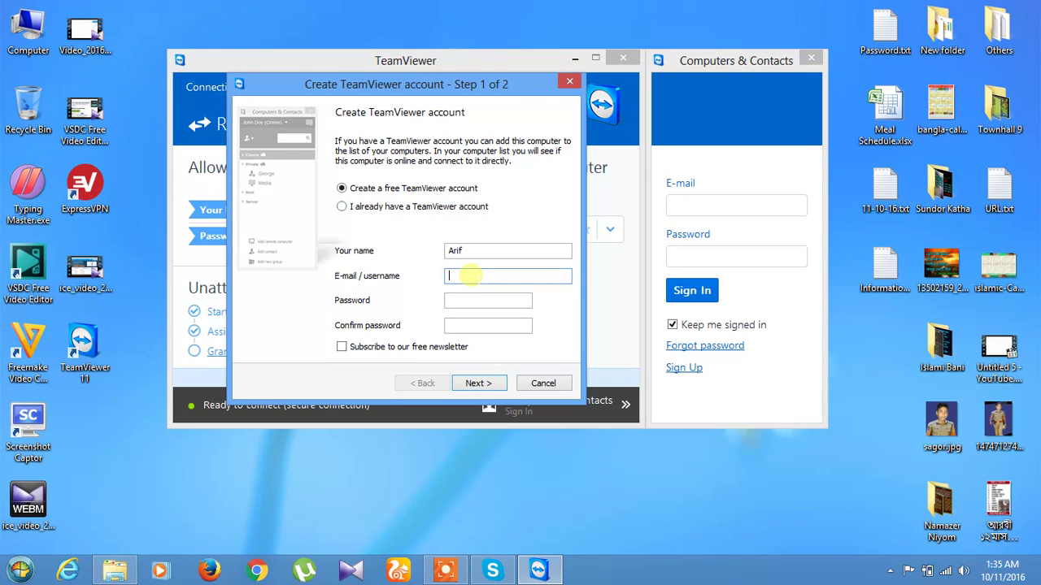
type("u")
key("BackSpace")
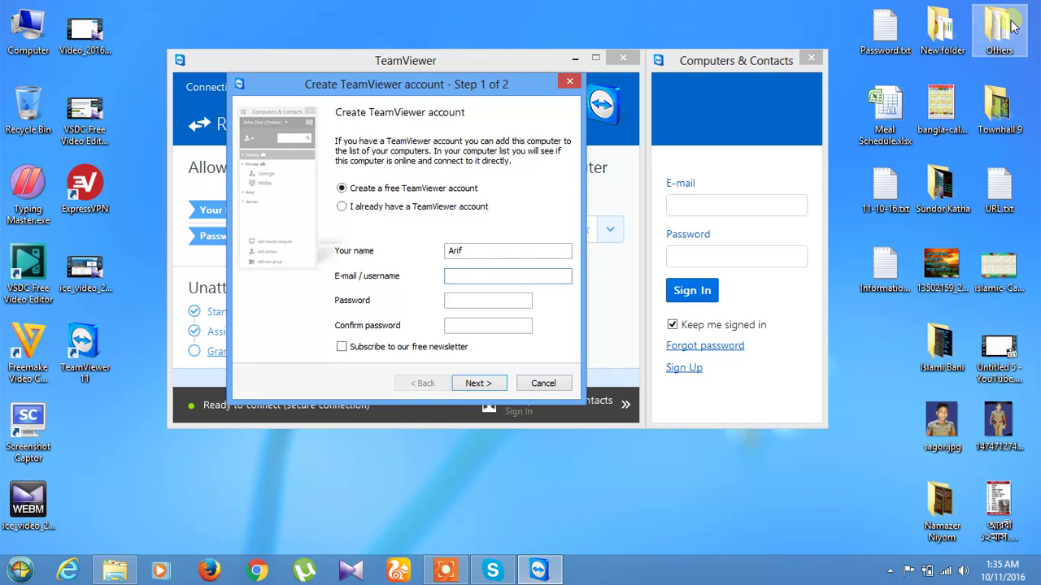
Copy the saved Gmail address from New Text Document.txt in the Others folder, then return to TeamViewer.
double_click(999, 31)
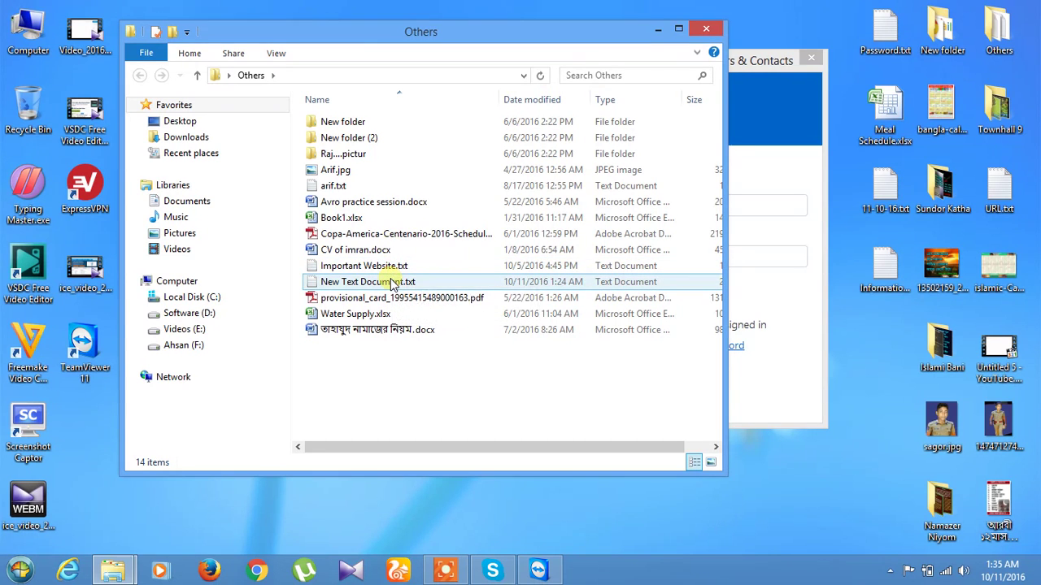
double_click(392, 282)
scroll(430, 296, "down", 15)
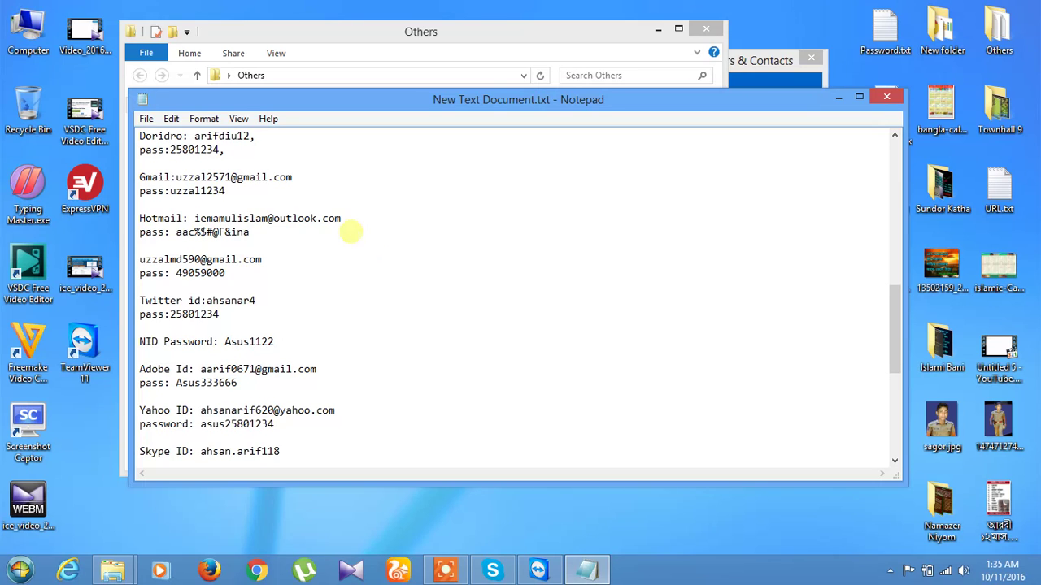
left_click_drag(294, 174, 176, 178)
right_click(183, 176)
left_click(221, 226)
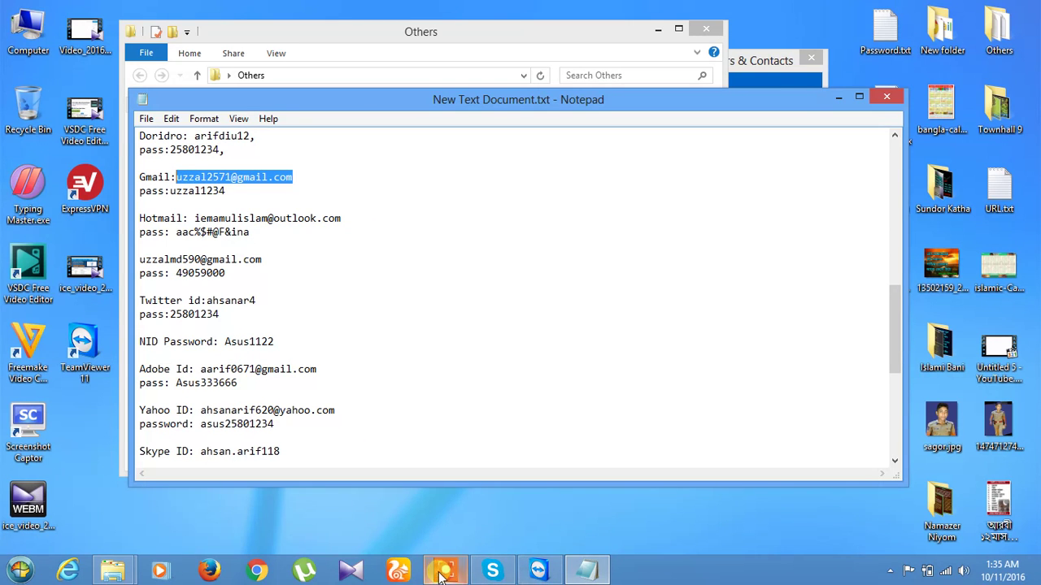
left_click(539, 571)
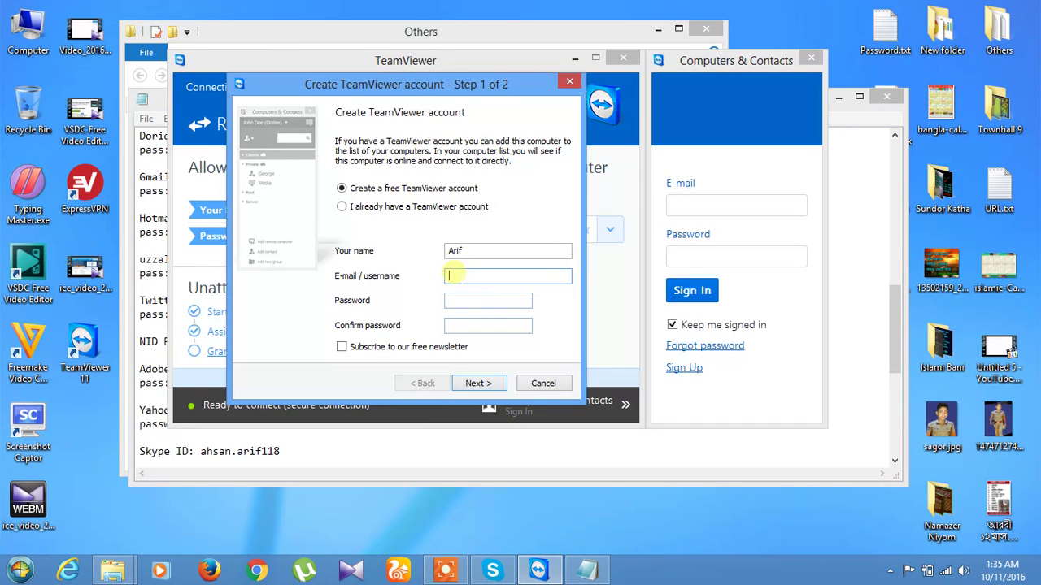
Paste the copied e-mail into the account form and enter the account password and its confirmation.
right_click(453, 275)
left_click(491, 338)
left_click(481, 299)
type("•••")
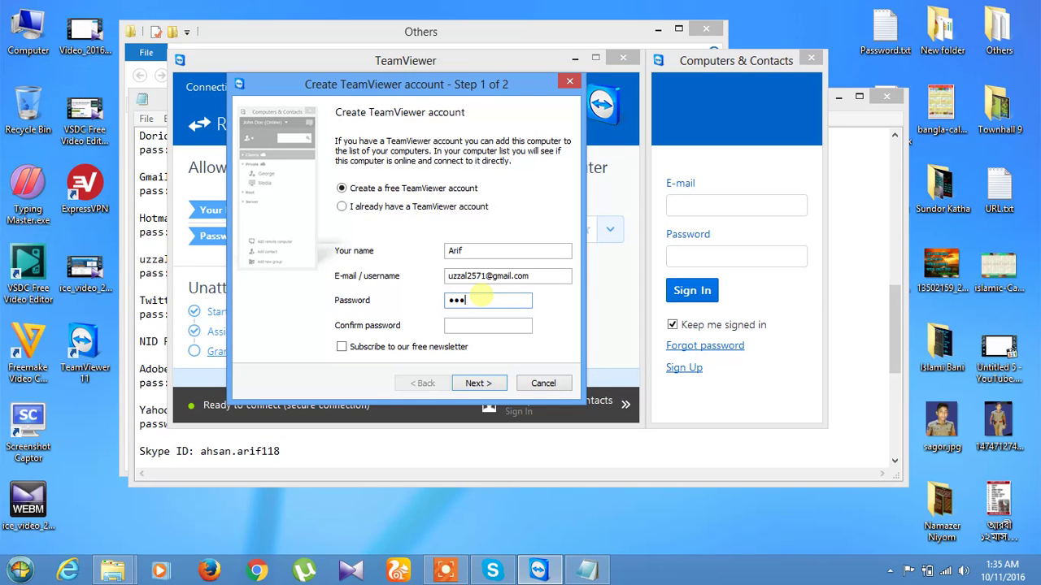
key("BackSpace")
key("BackSpace")
key("BackSpace")
type("•••")
key("BackSpace")
key("BackSpace")
key("BackSpace")
type("••••••••••")
left_click(498, 326)
type("•••••••")
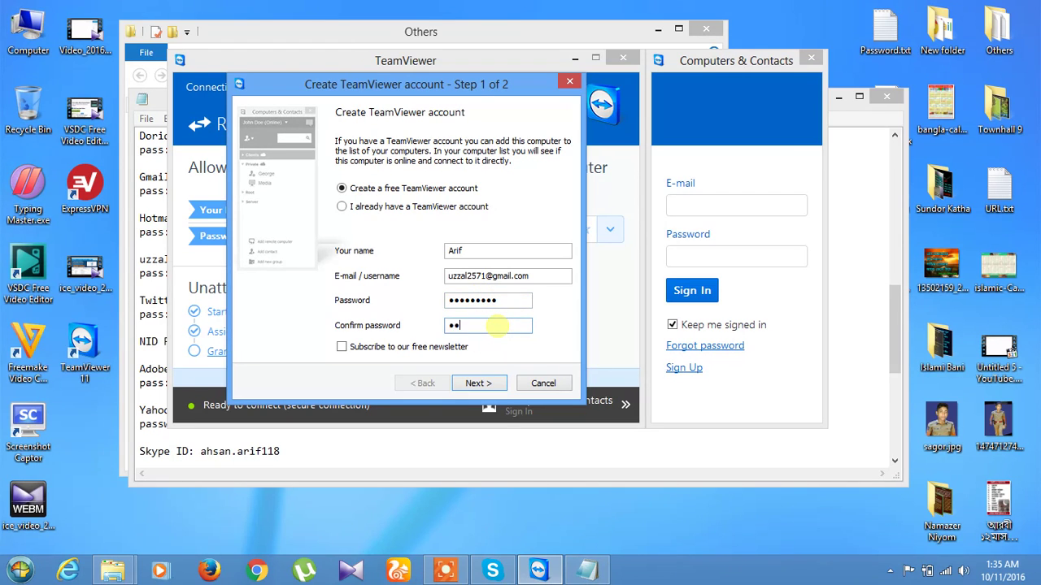
type("••")
Tick the free newsletter, copy the e-mail, and choose 'I already have a TeamViewer account'.
left_click(343, 348)
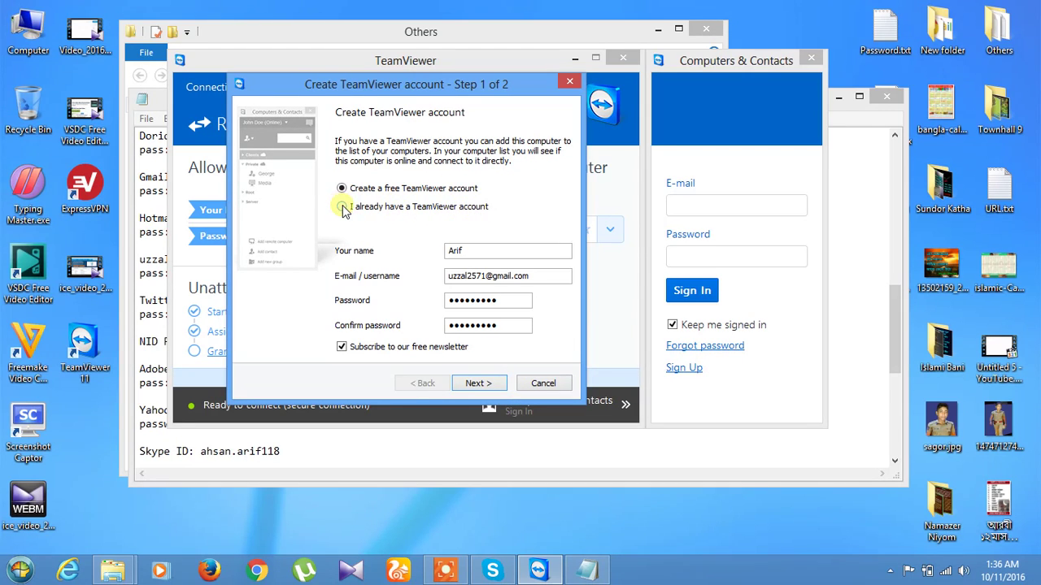
left_click_drag(539, 276, 452, 279)
right_click(455, 276)
left_click(524, 322)
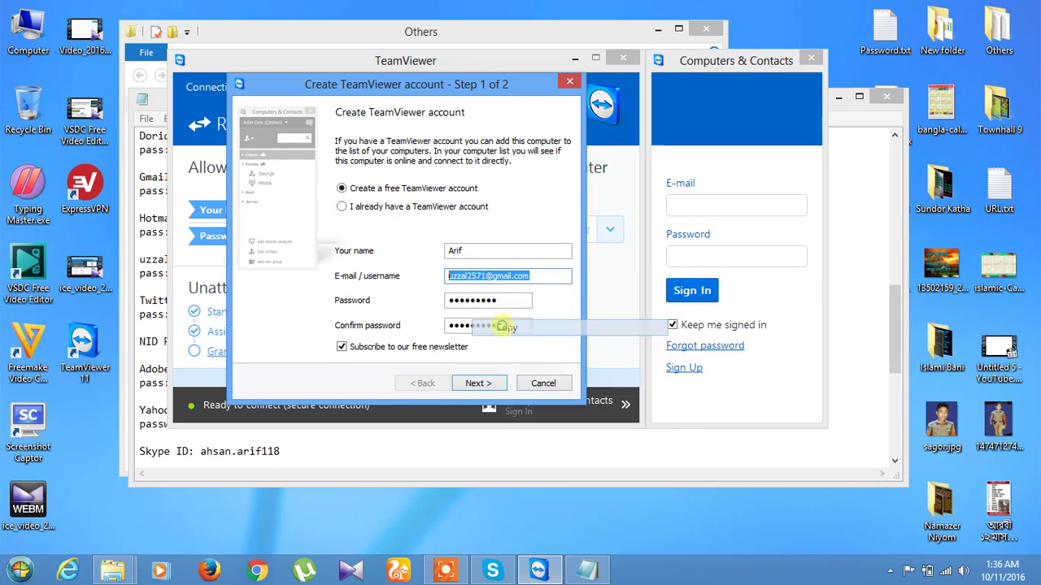
left_click(343, 207)
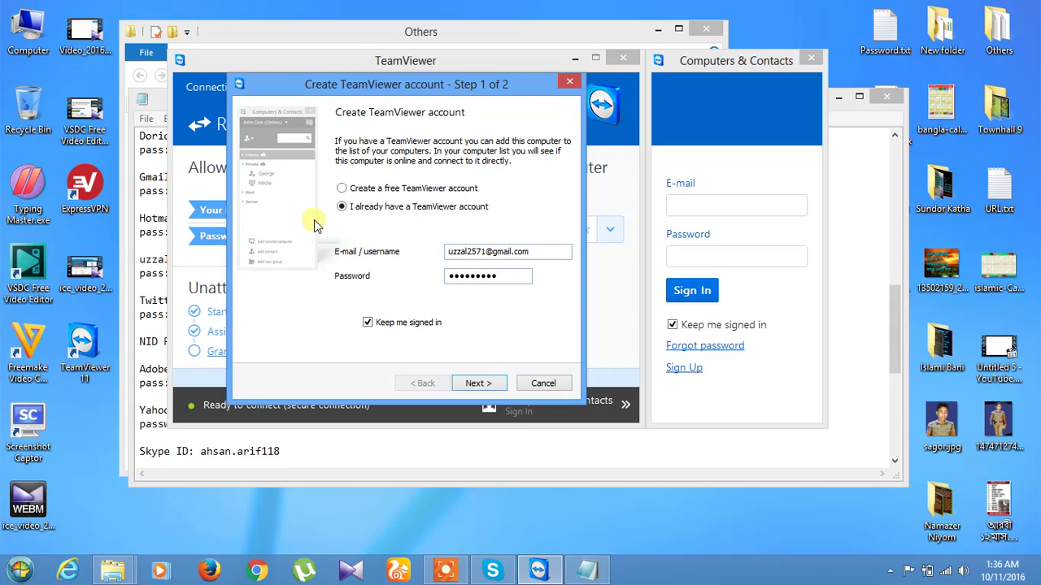
left_click(342, 189)
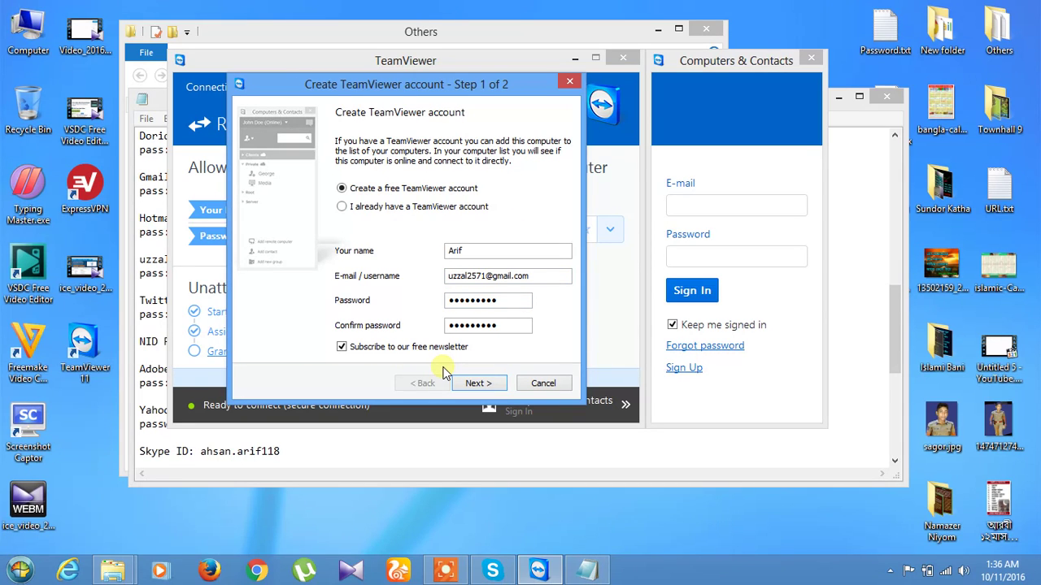
left_click(342, 209)
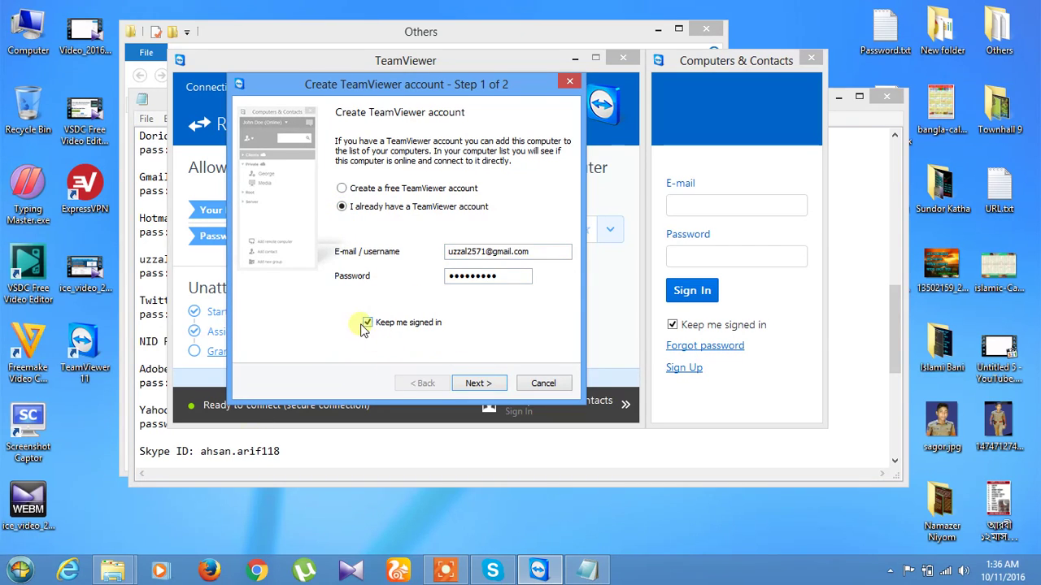
Dismiss the mismatch error after the first sign-in, retype the account password, and resubmit the login.
left_click(491, 383)
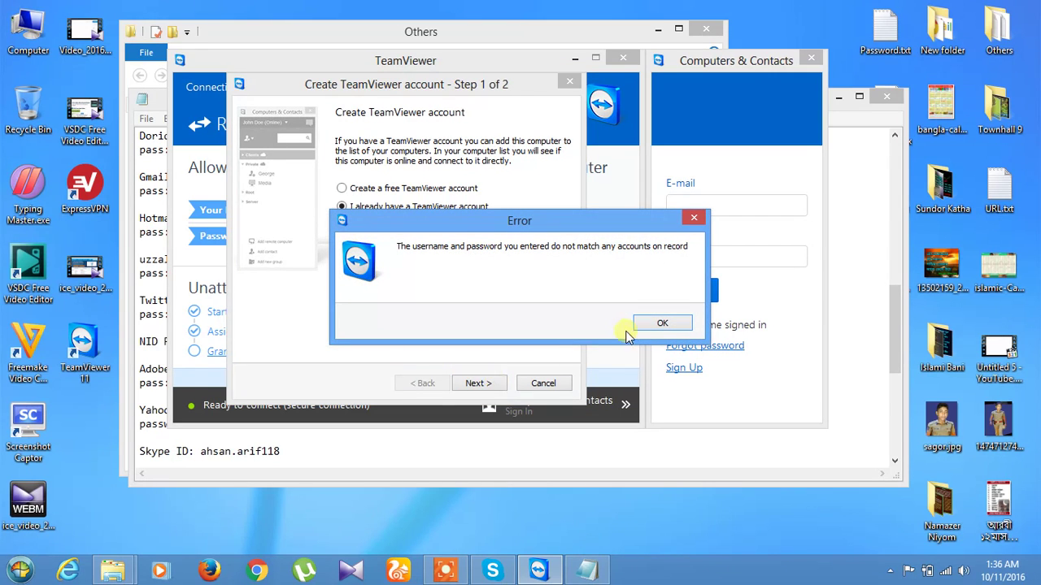
left_click(657, 324)
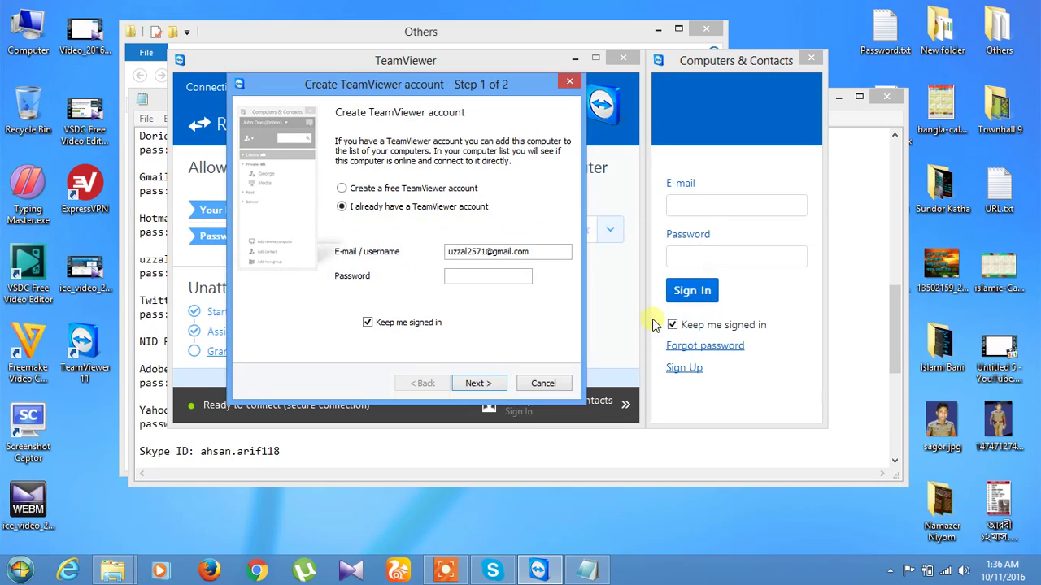
left_click(488, 276)
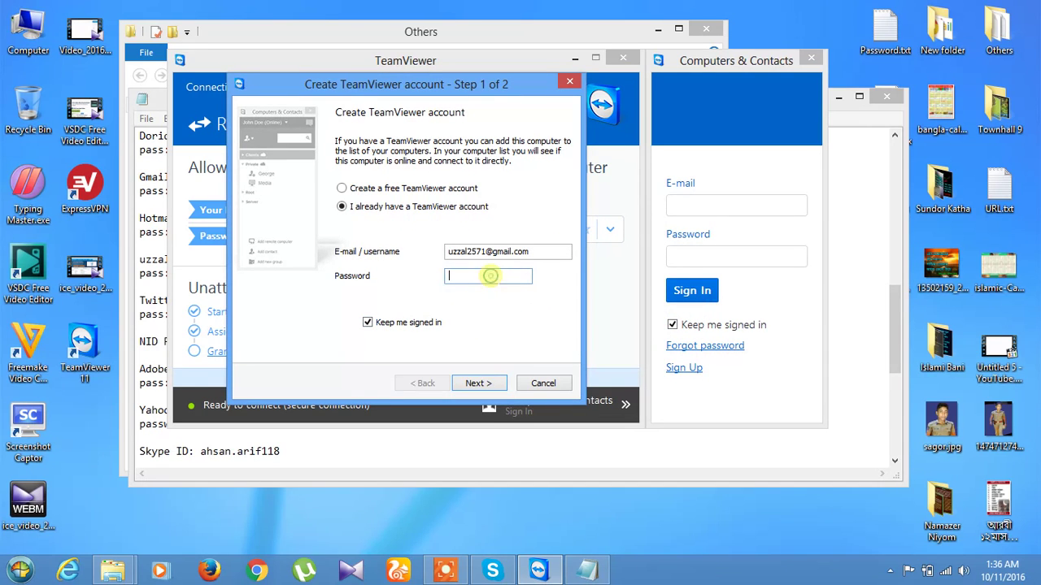
type("*********")
left_click(476, 382)
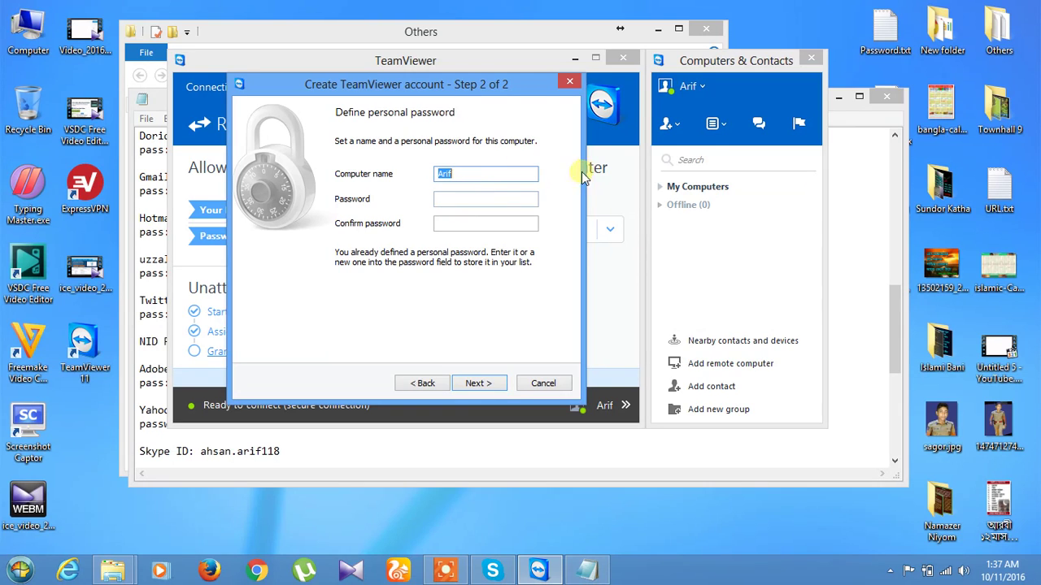
Keep the computer name, enter and confirm a personal computer password, and advance past Step 2 of 2.
left_click(461, 174)
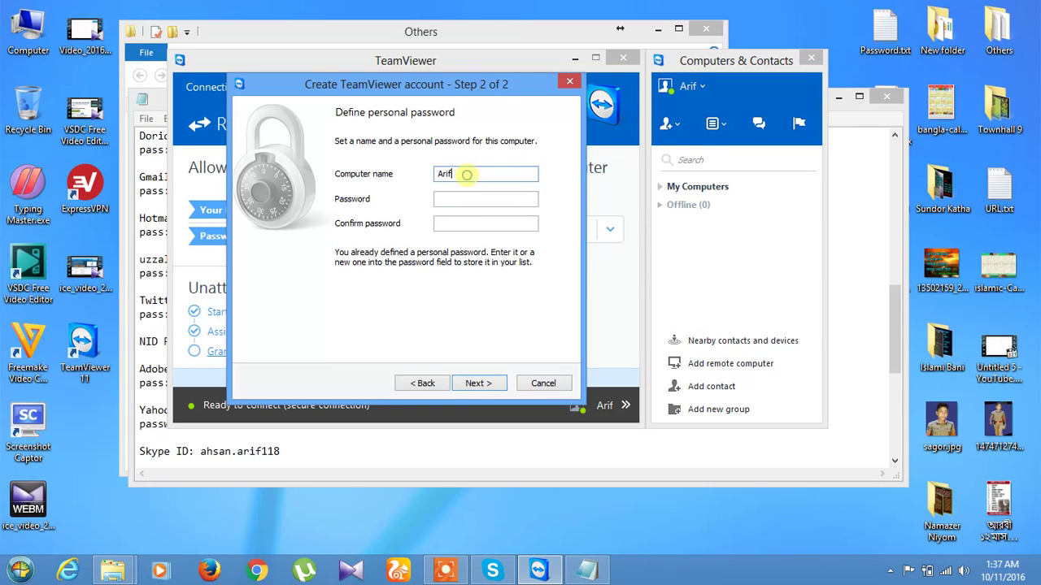
left_click(466, 198)
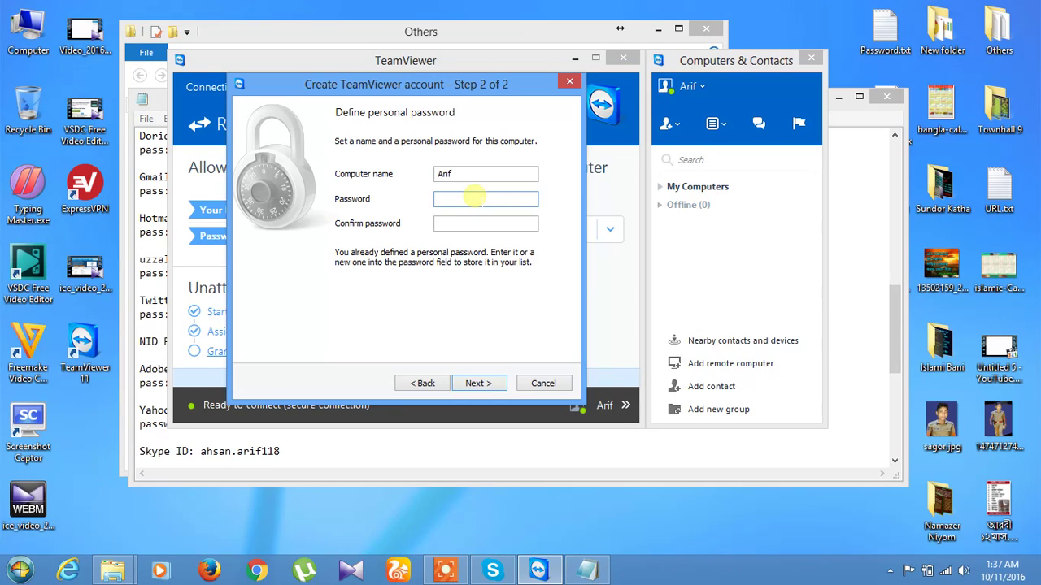
type("•a")
key("BackSpace")
type("•••••••••")
left_click(488, 227)
type("•••••")
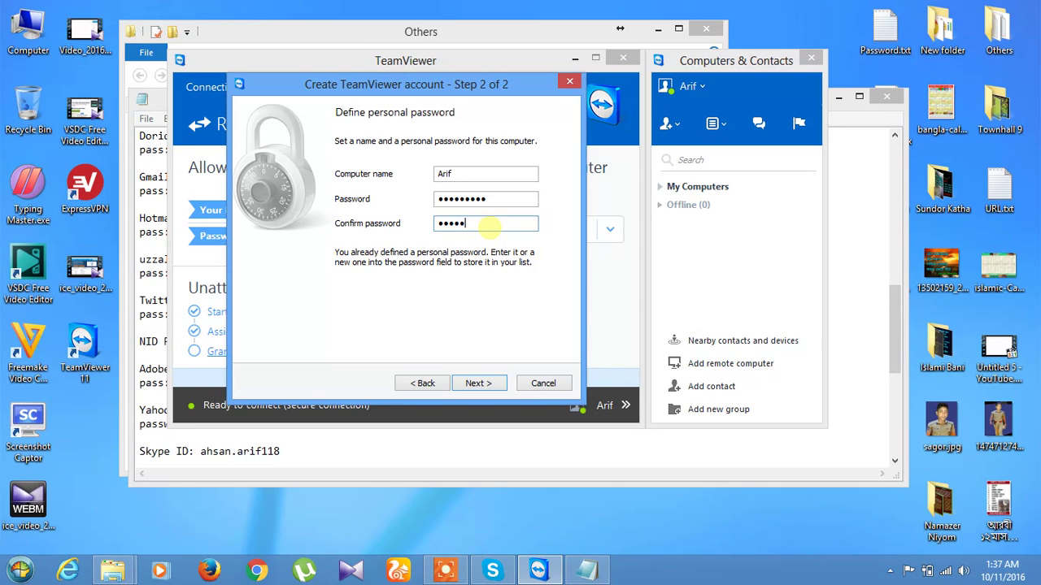
type("••••")
left_click(478, 383)
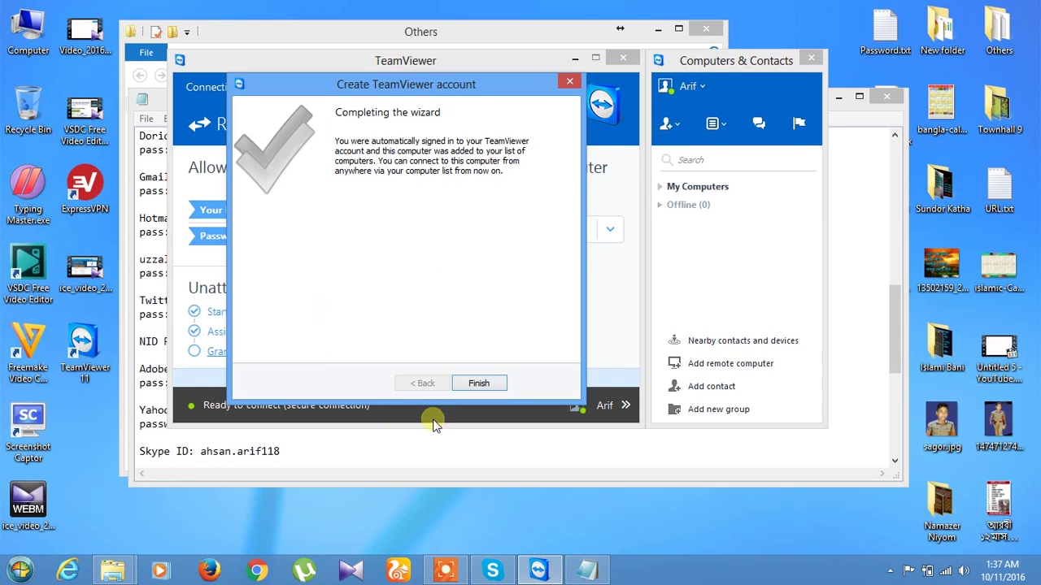
Close the finished account wizard, minimize the Others folder window, and show the add-computer/contact options.
left_click(472, 383)
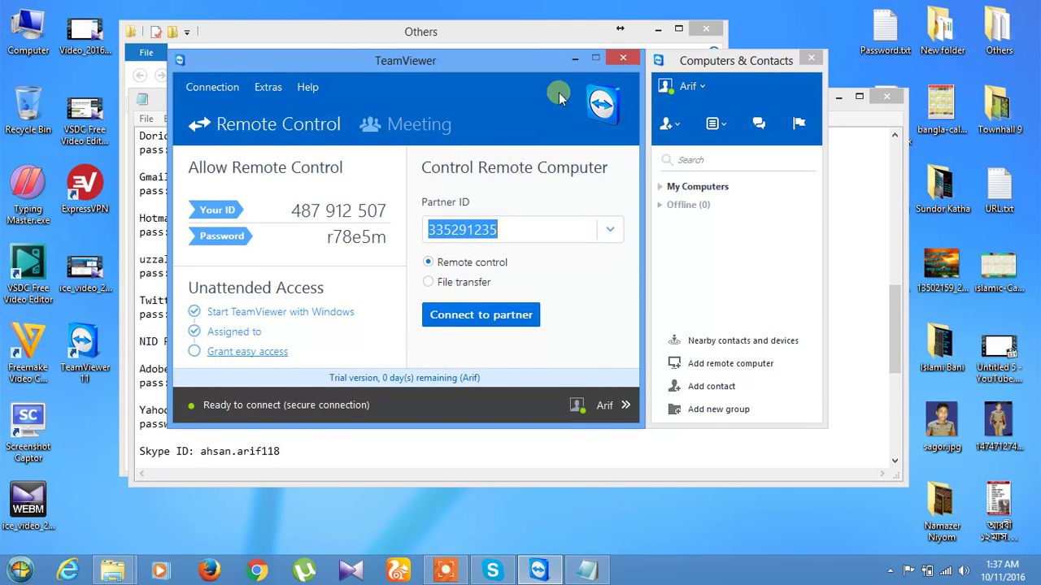
left_click(659, 28)
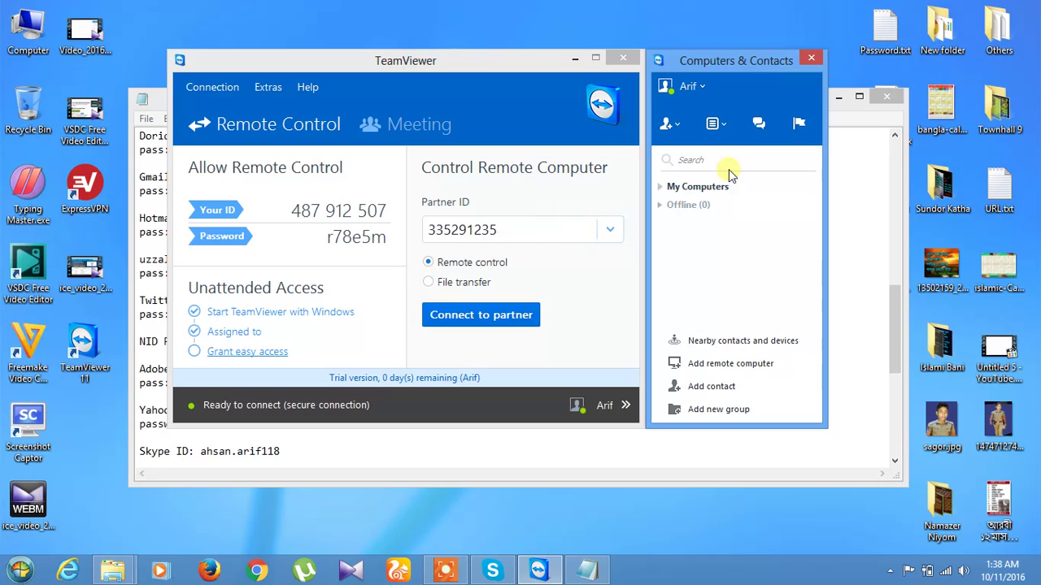
left_click(675, 127)
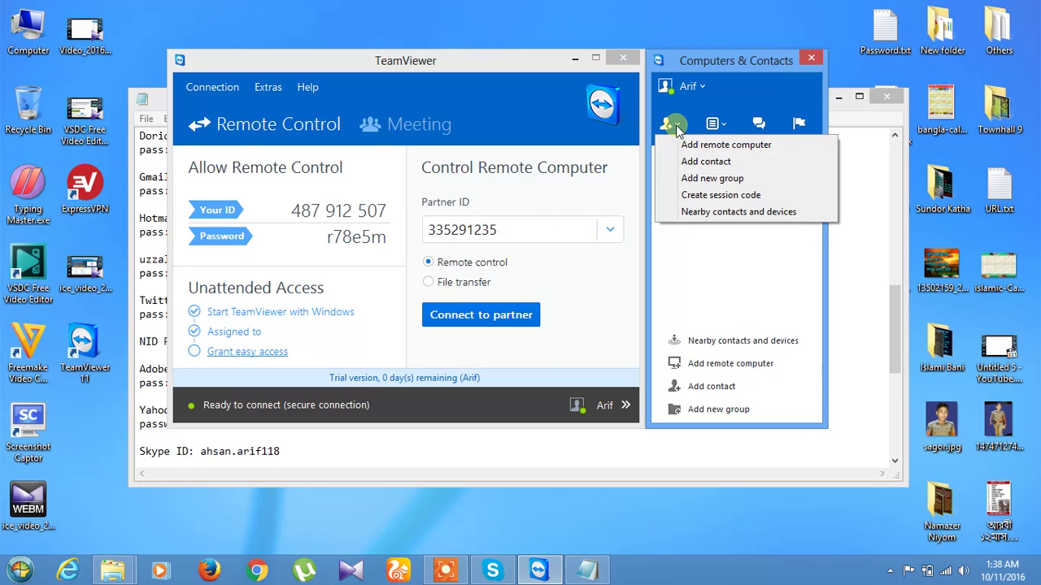
Start a new remote computer entry and enter the partner's TeamViewer ID.
left_click(719, 151)
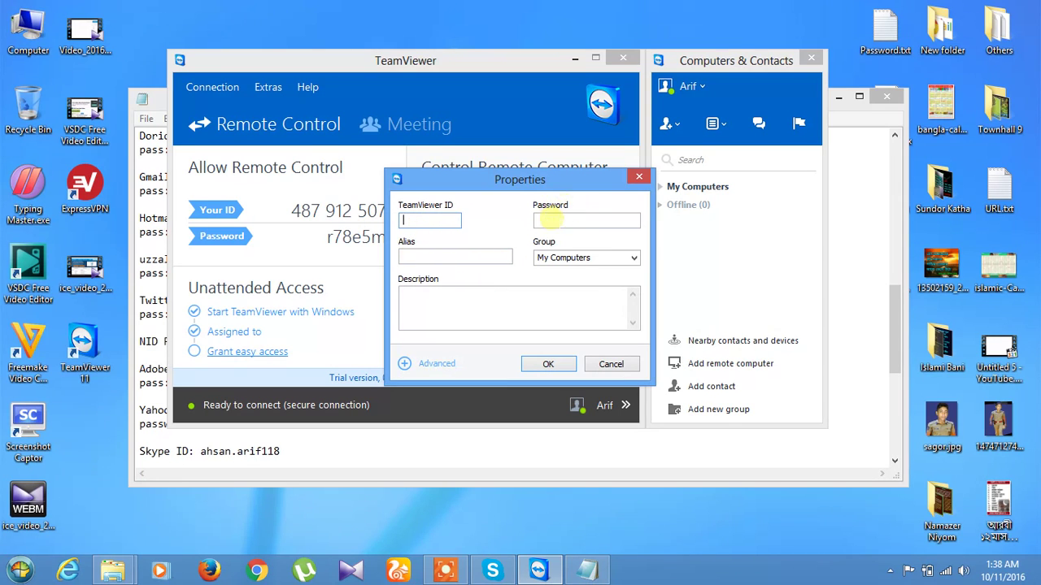
left_click(448, 219)
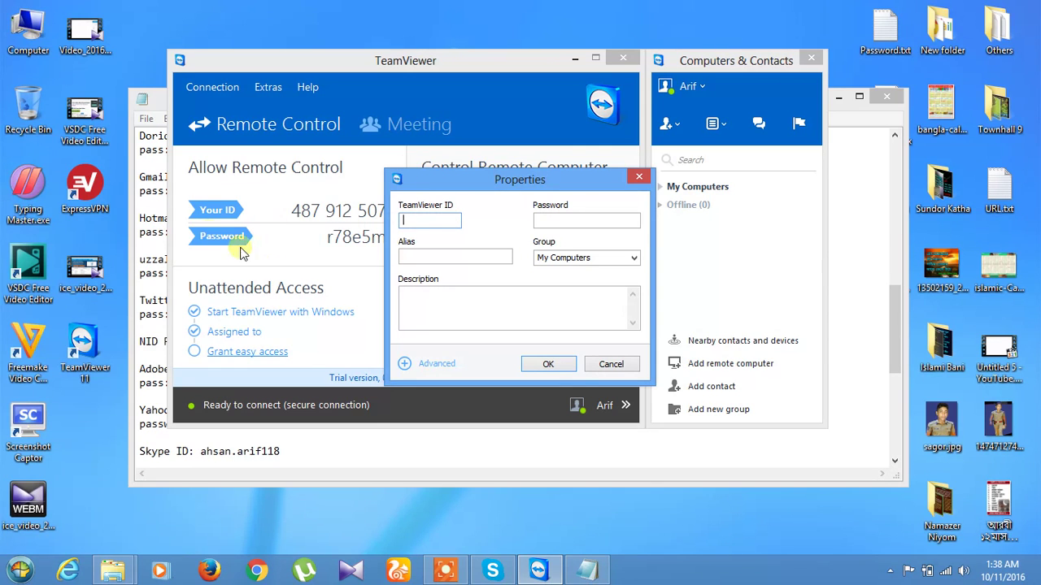
left_click_drag(460, 193, 546, 184)
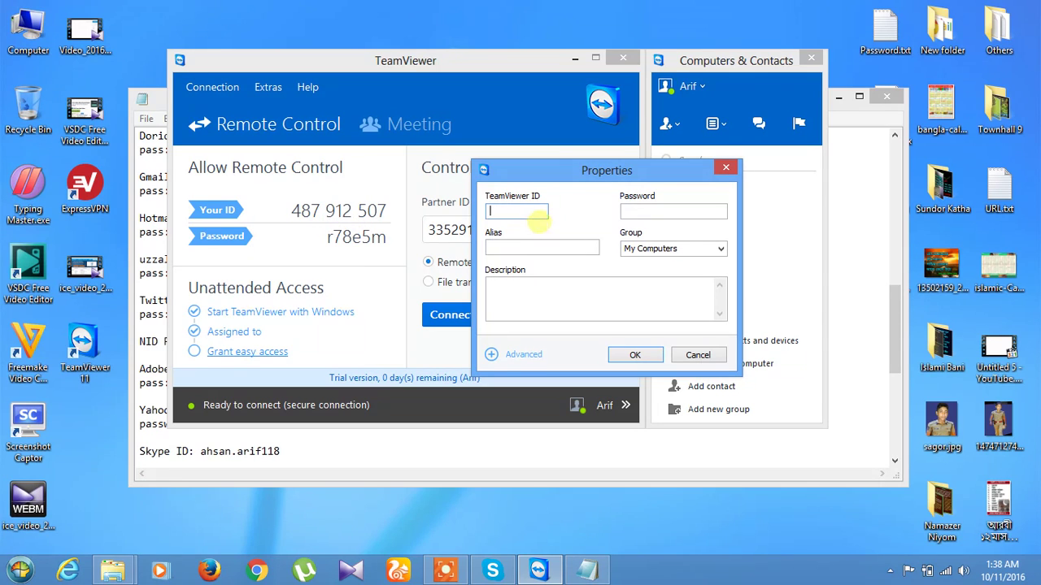
left_click_drag(555, 166, 534, 161)
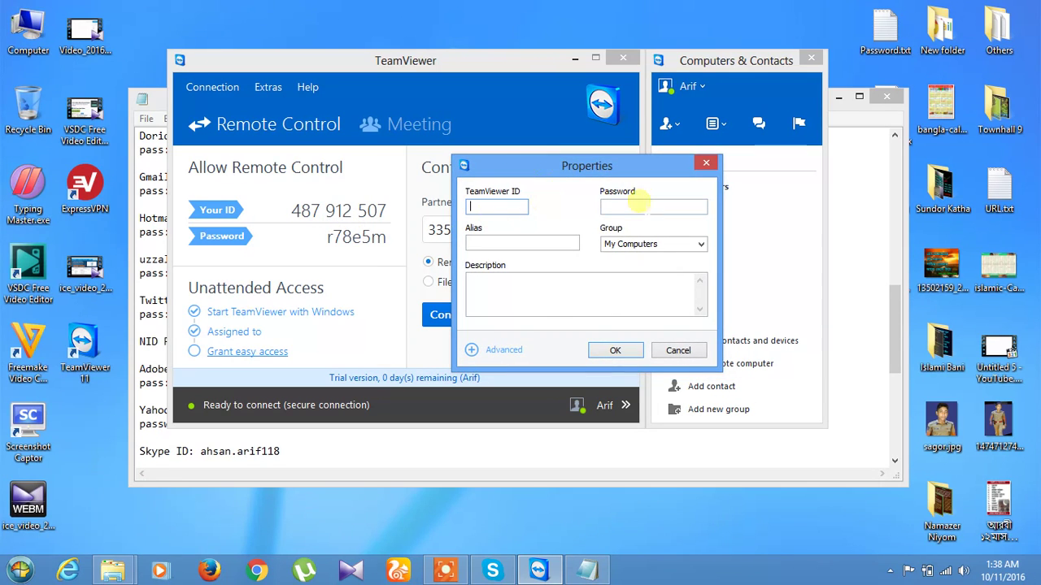
left_click(480, 205)
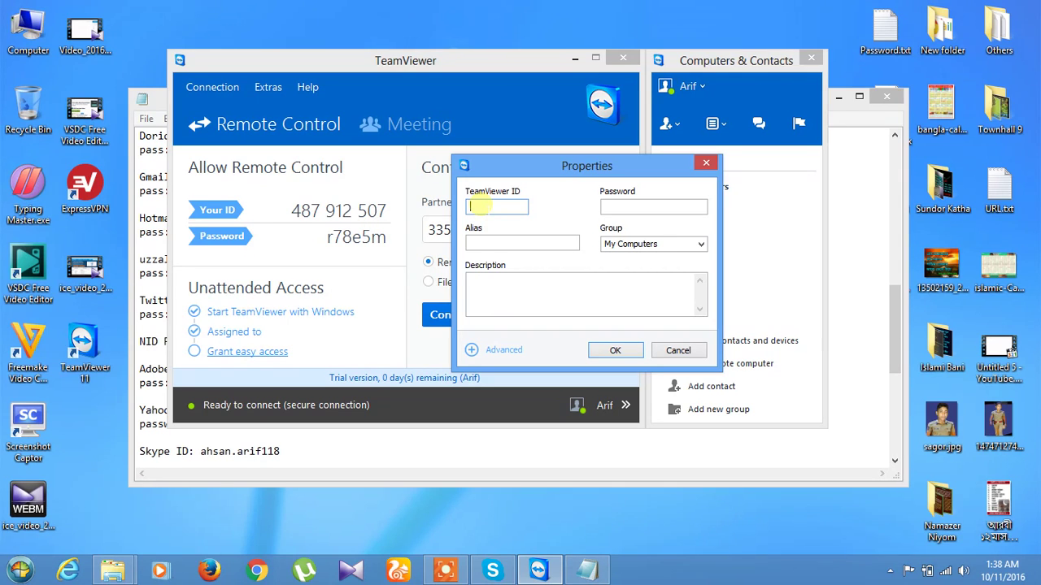
Enter the partner's password and submit the new remote computer entry.
left_click(624, 207)
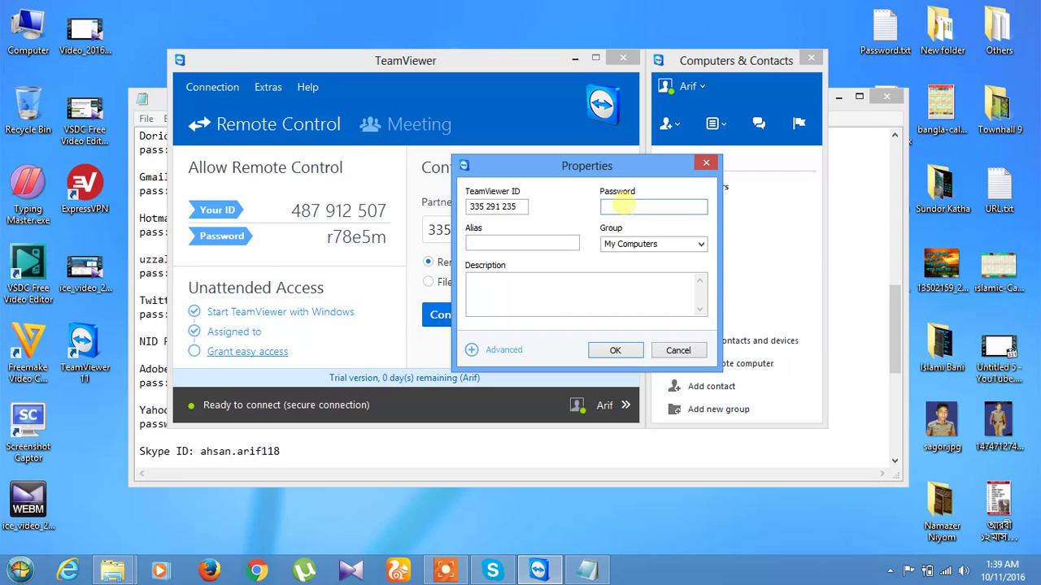
type("1234")
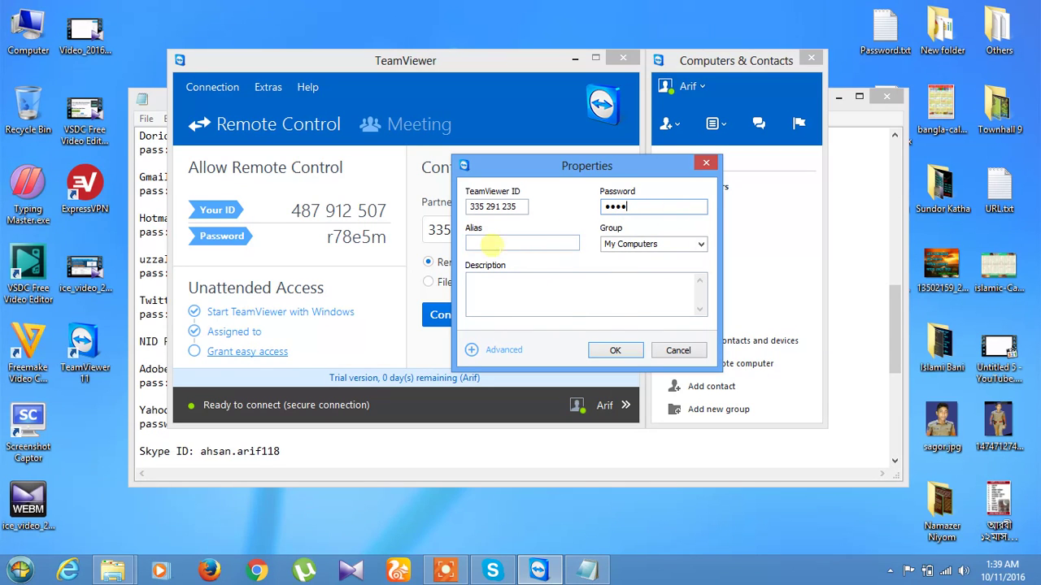
left_click(629, 360)
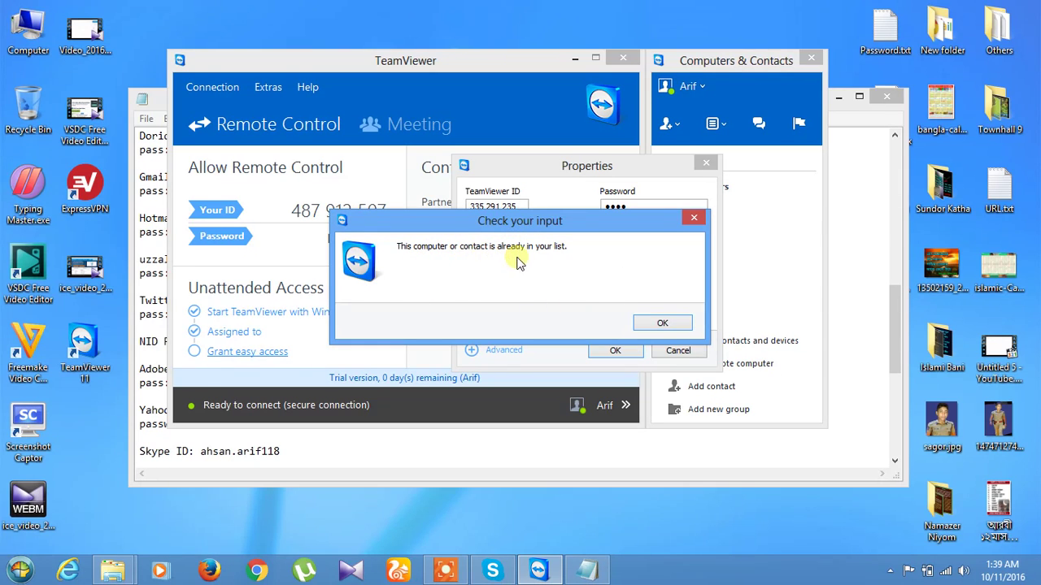
Dismiss the already-in-list warning, resubmit the entry, and dismiss the repeated warning.
left_click(663, 323)
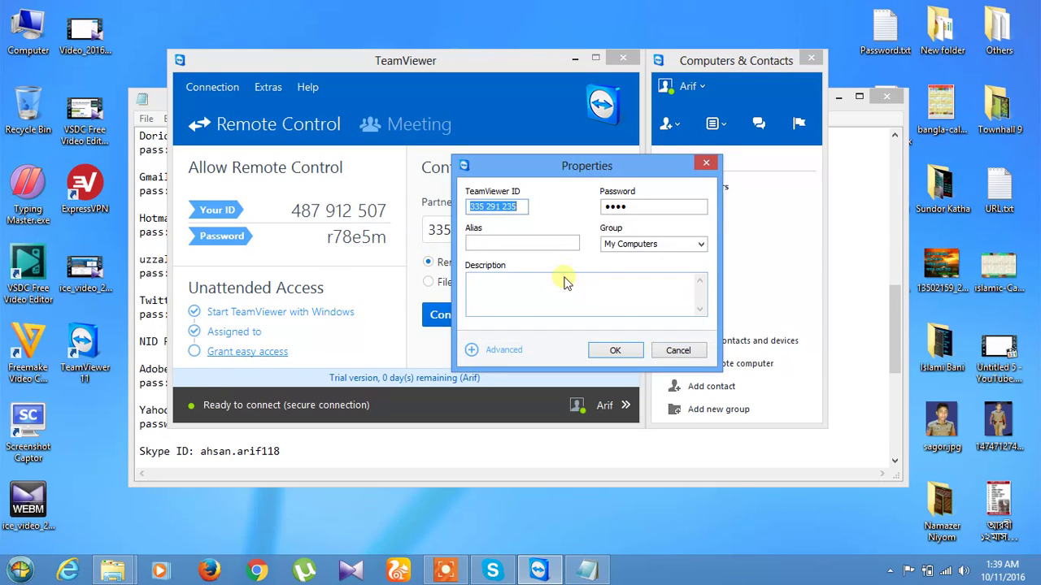
left_click(629, 356)
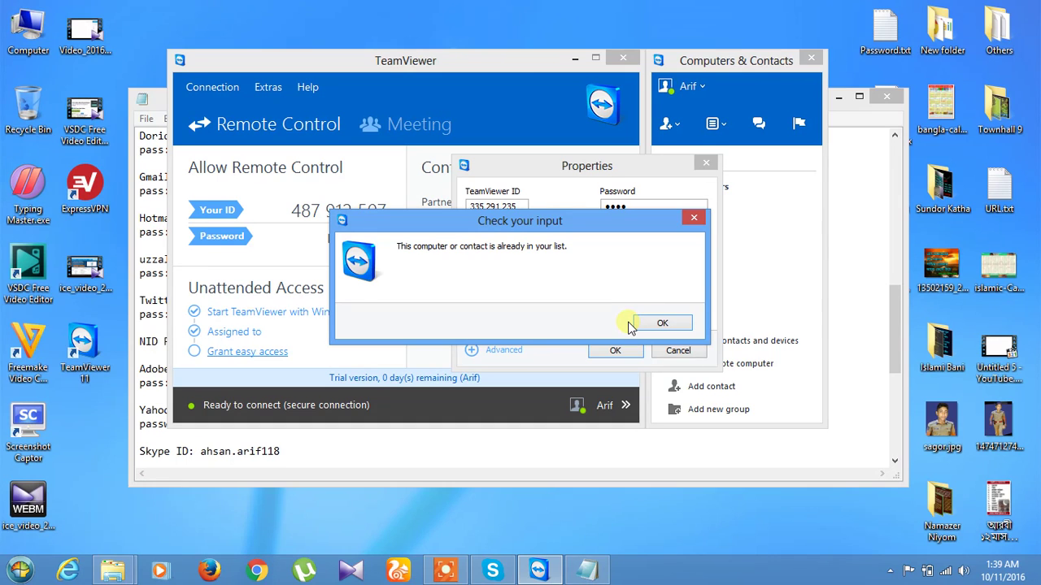
left_click(665, 323)
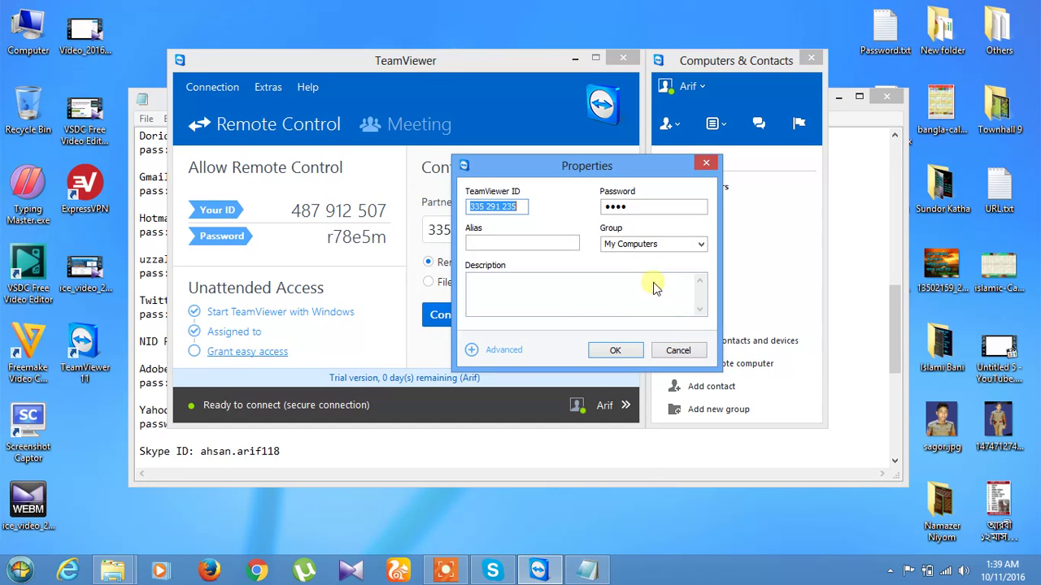
Submit the partner entry once more, dismiss the warning, and close Properties without saving.
left_click_drag(674, 168, 596, 152)
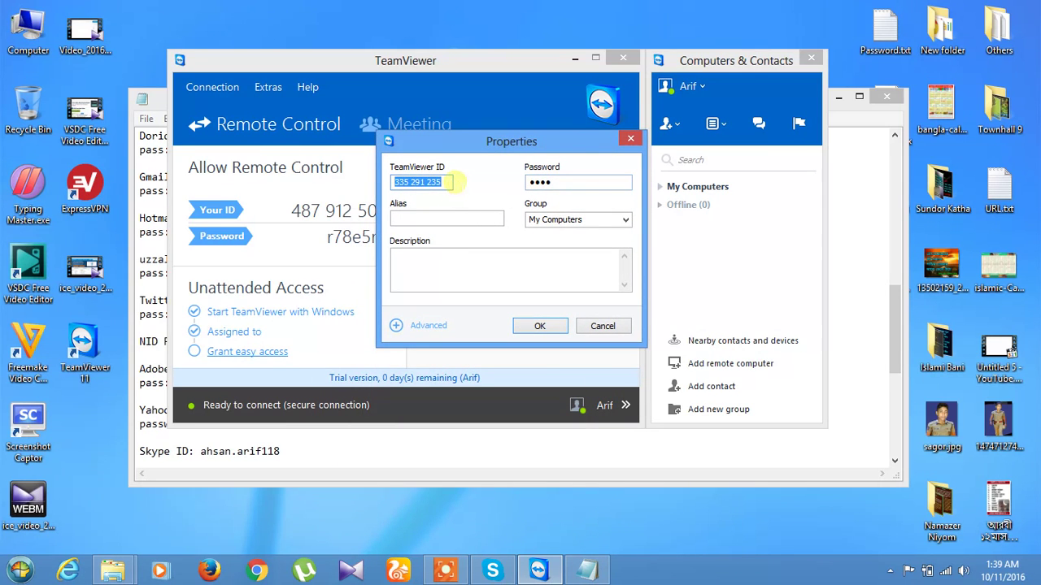
left_click(447, 182)
left_click(579, 183)
left_click(540, 325)
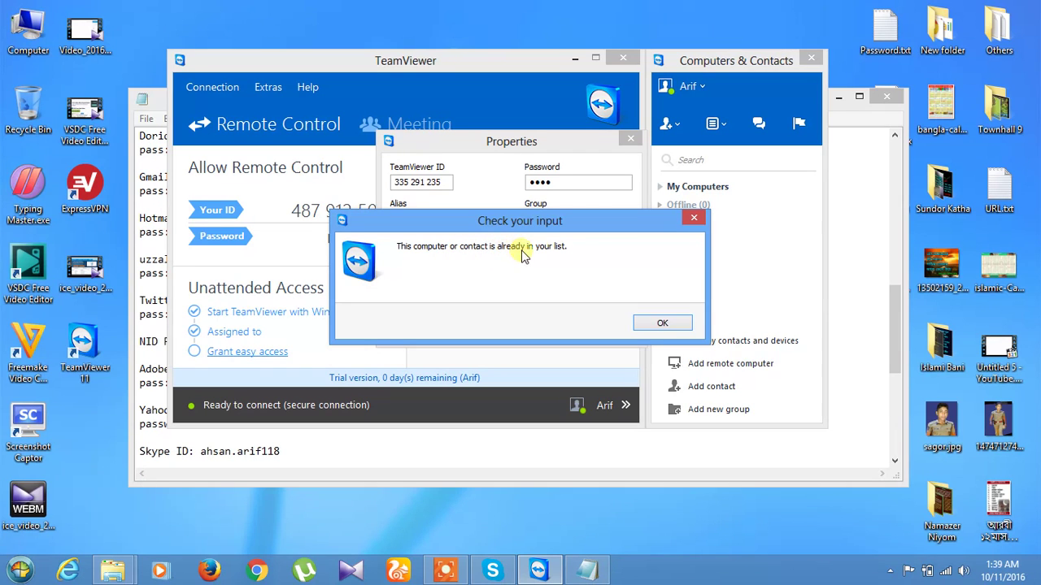
left_click(662, 323)
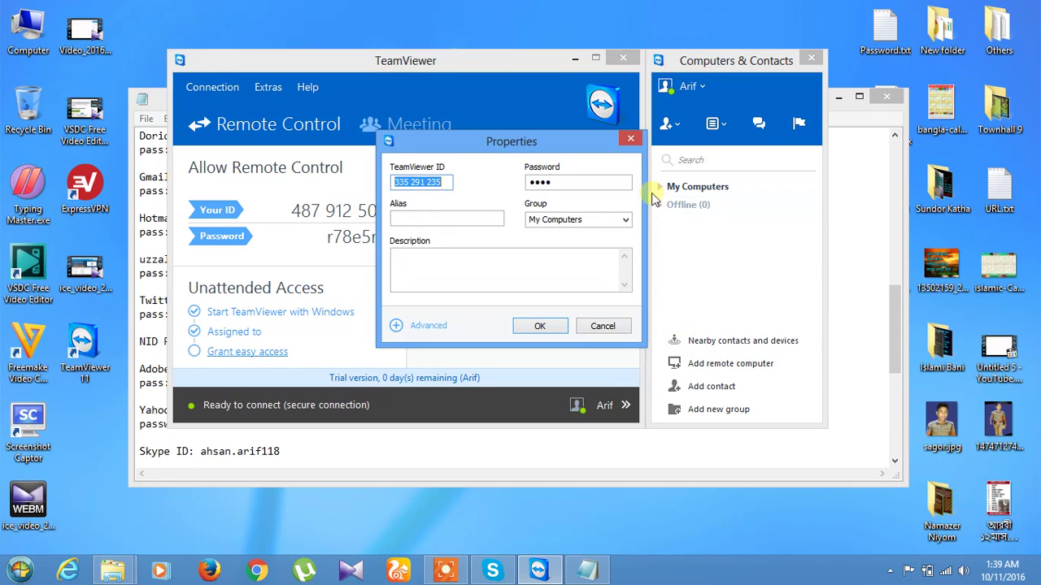
left_click(630, 139)
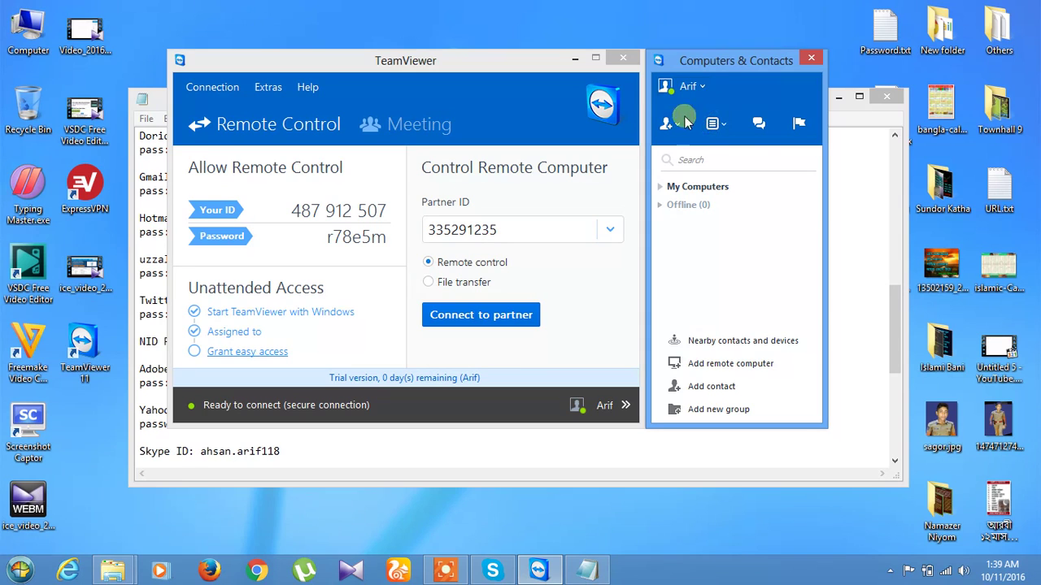
Choose Add computer from the My Computers group's dropdown menu.
left_click(697, 186)
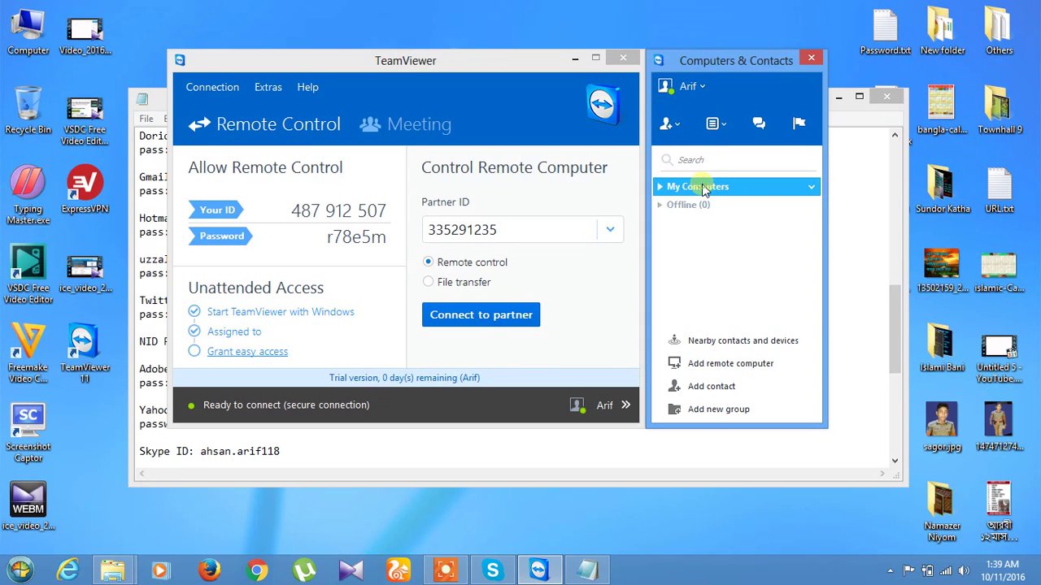
left_click(812, 187)
left_click(812, 187)
left_click(811, 187)
left_click(867, 197)
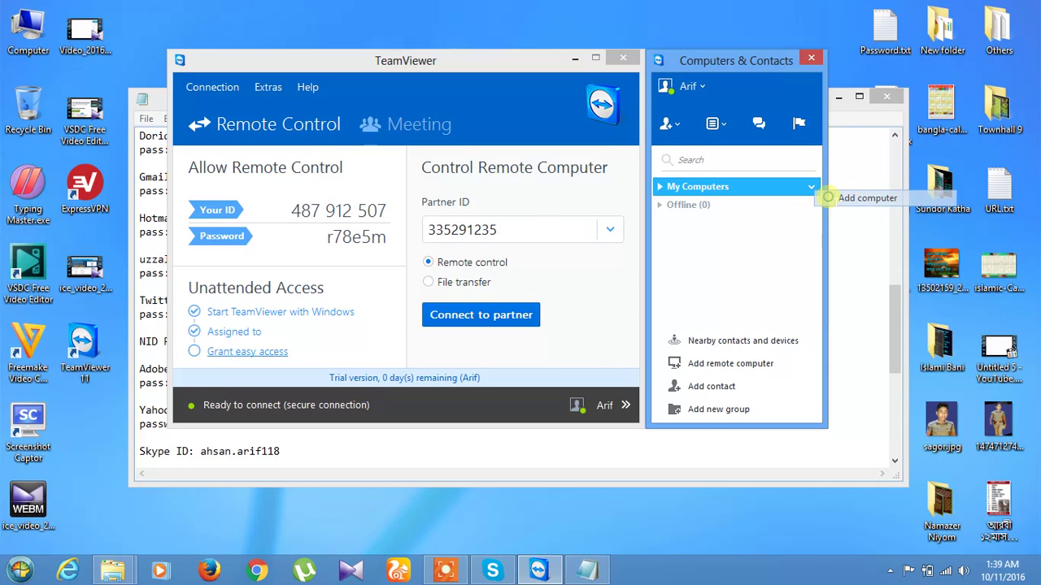